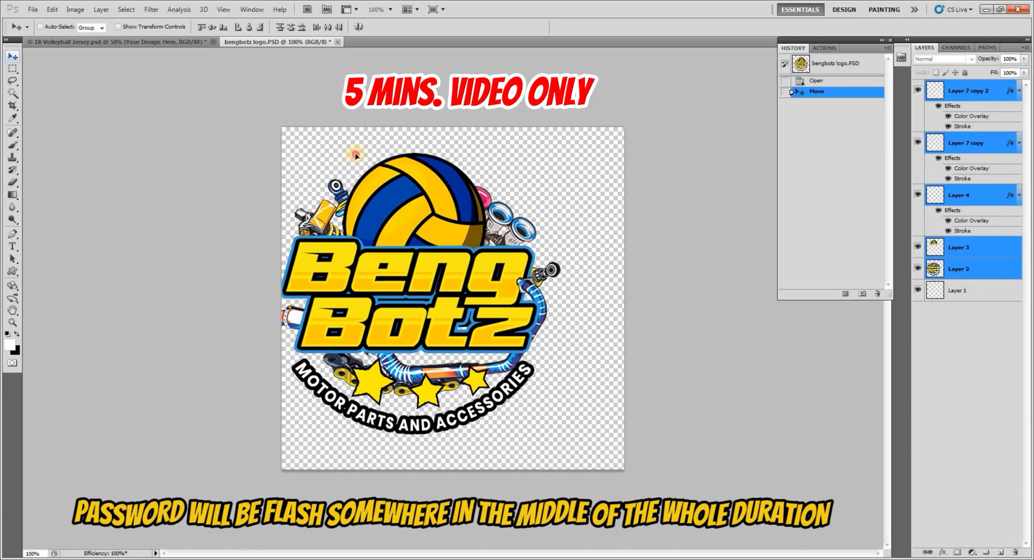
Place the selected bengbotz logo layers on the jersey's front chest, scaling them down slightly and nudging them into position.
left_click_drag(356, 156, 294, 227)
key("ctrl+t")
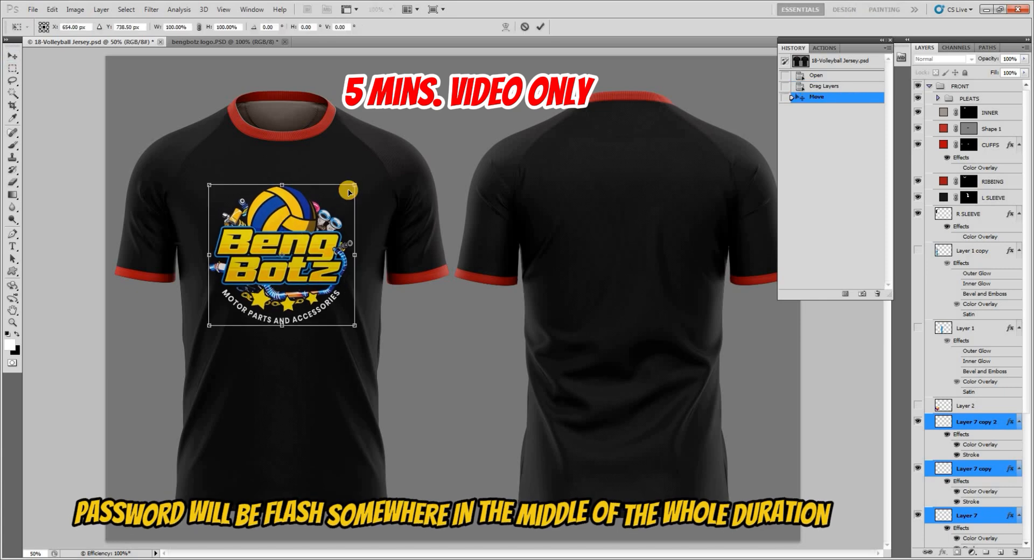
left_click_drag(354, 186, 351, 187)
key("Return")
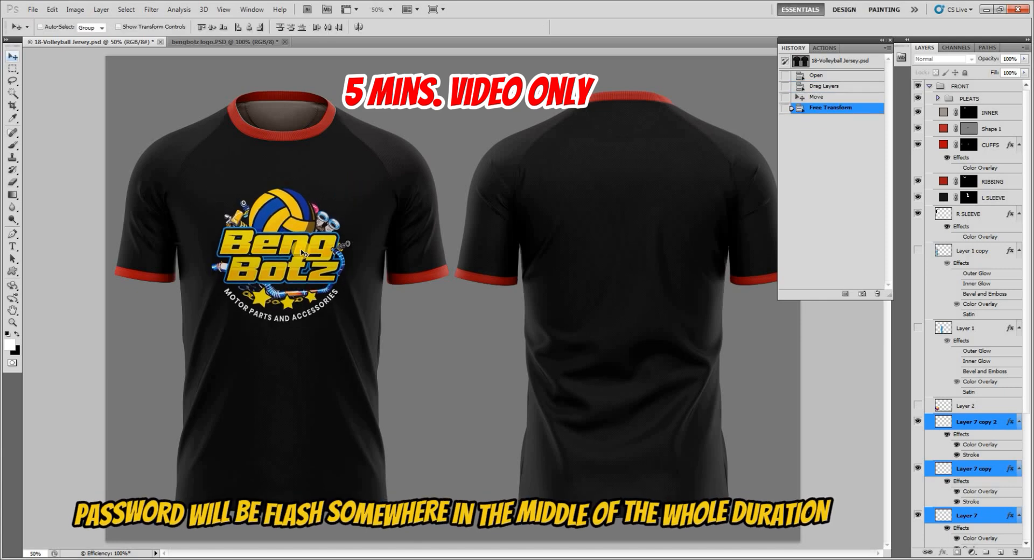
key("Left")
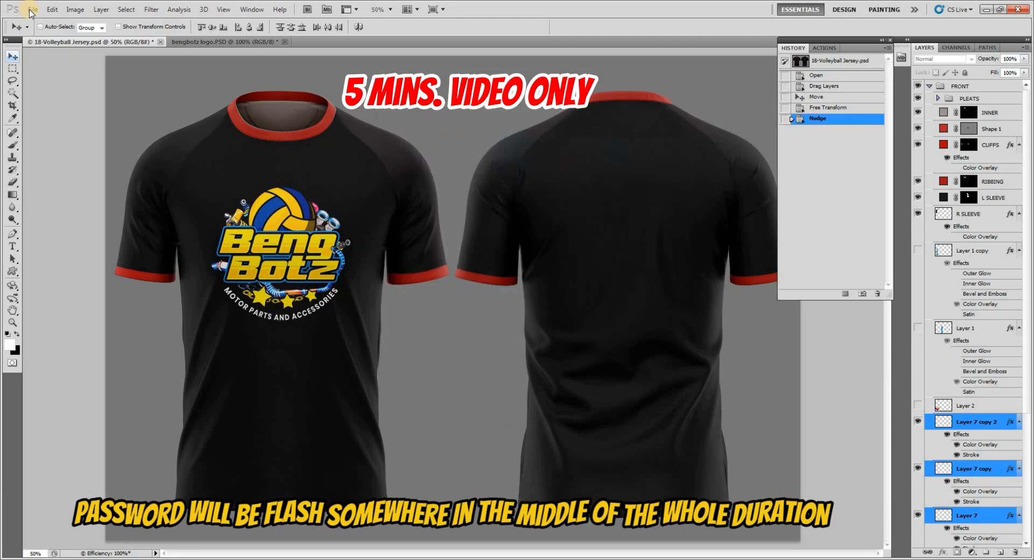
Open New Era logo.psd and place its logo, scaled down, on the upper chest of the jersey front.
left_click(33, 9)
left_click(41, 30)
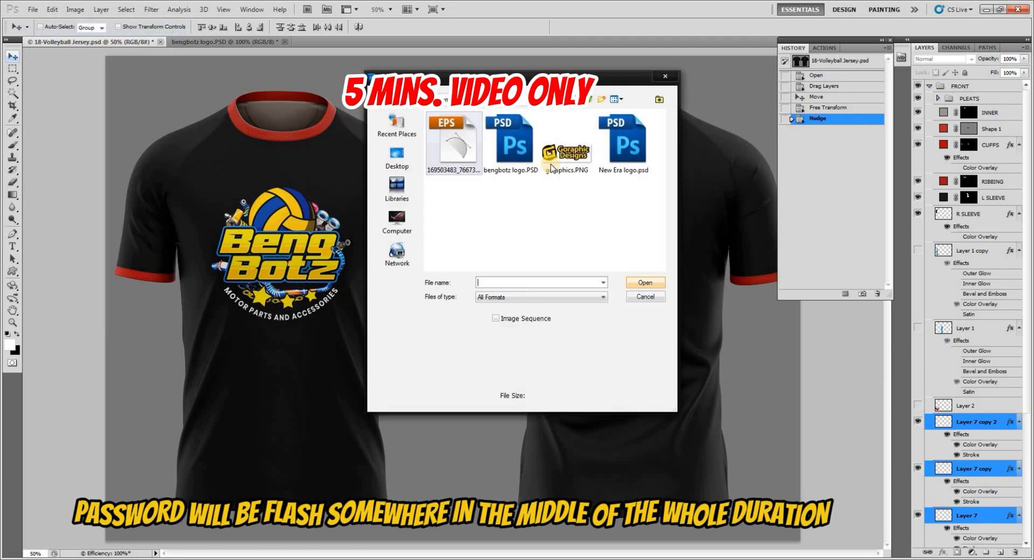
left_click(625, 156)
double_click(625, 156)
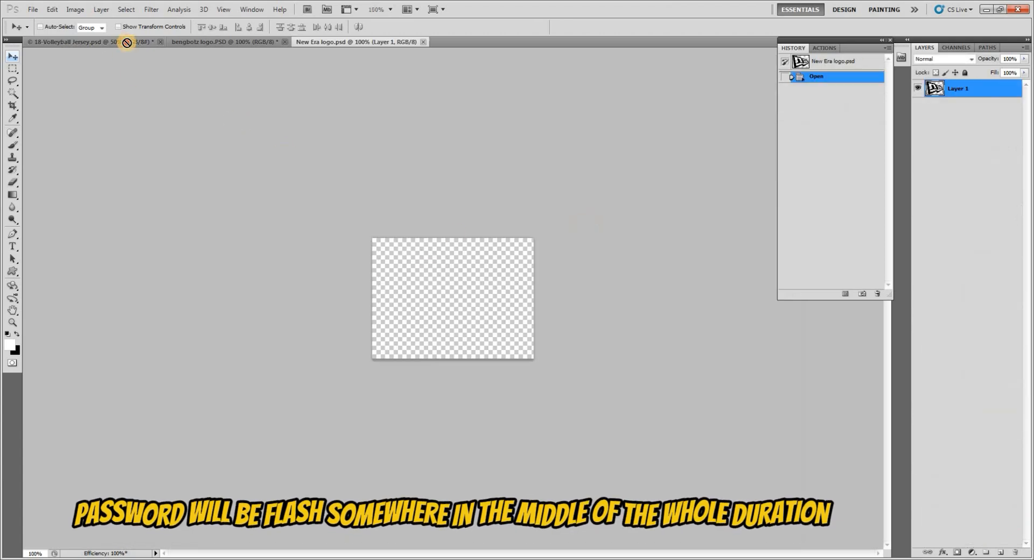
left_click_drag(126, 42, 398, 171)
key("ctrl+t")
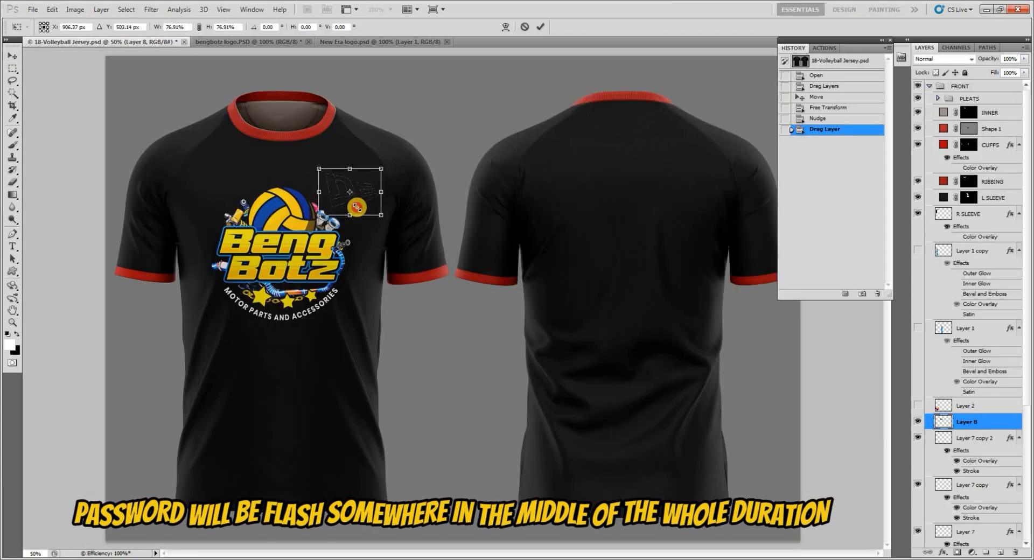
left_click_drag(357, 207, 350, 199)
Apply a Color Overlay in light grey #dbdede to the New Era logo layer.
double_click(985, 422)
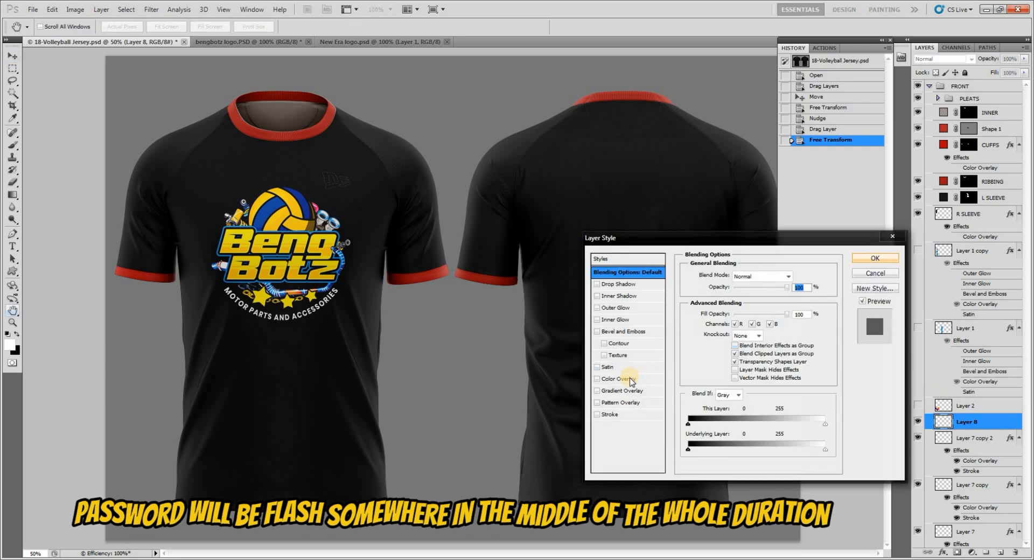
left_click(620, 378)
left_click(793, 276)
left_click_drag(597, 252, 452, 93)
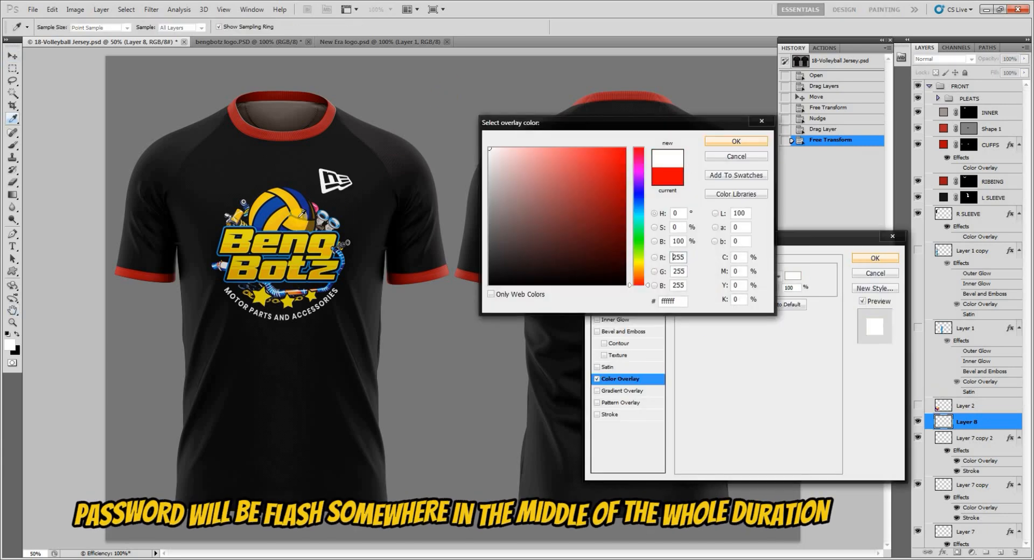
left_click(296, 214)
left_click(312, 218)
left_click(276, 290)
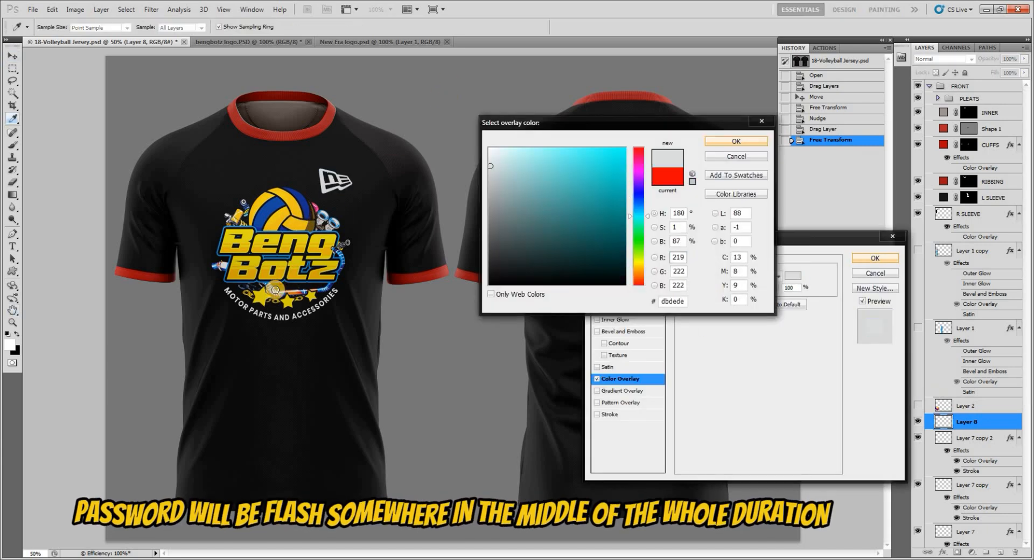
key("Return")
key("Return")
Scale the New Era logo down further and reposition it above the chest logo.
key("ctrl+t")
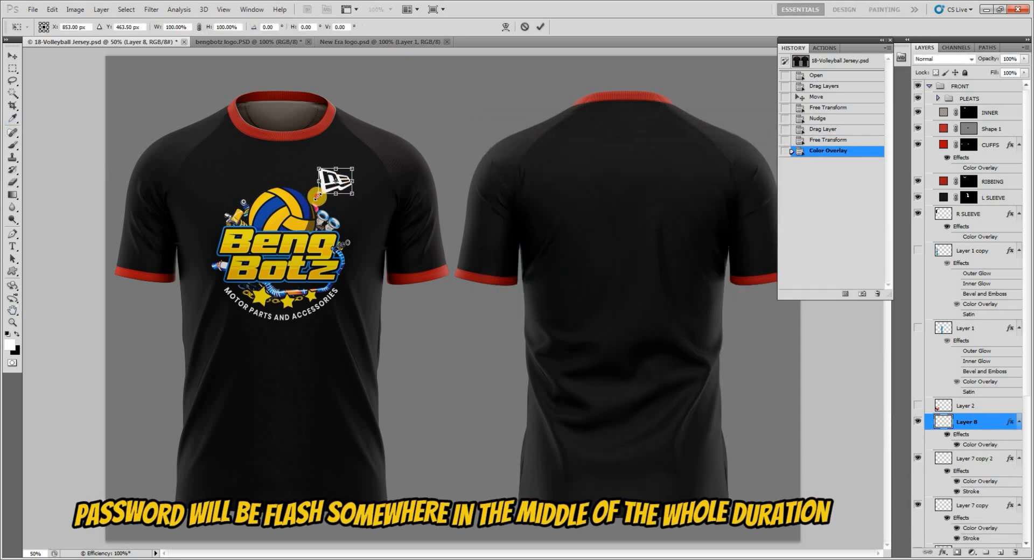
key("Return")
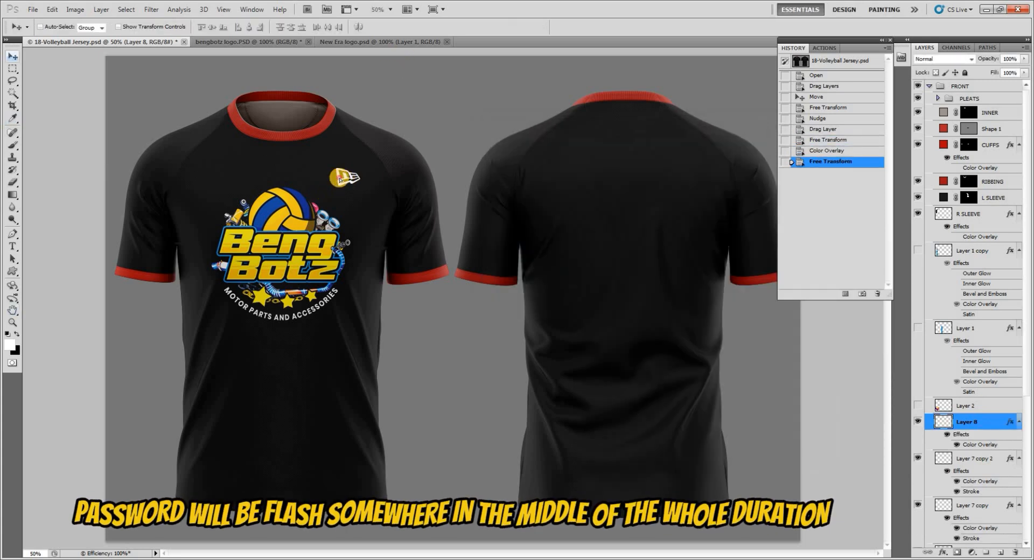
left_click_drag(347, 182, 343, 184)
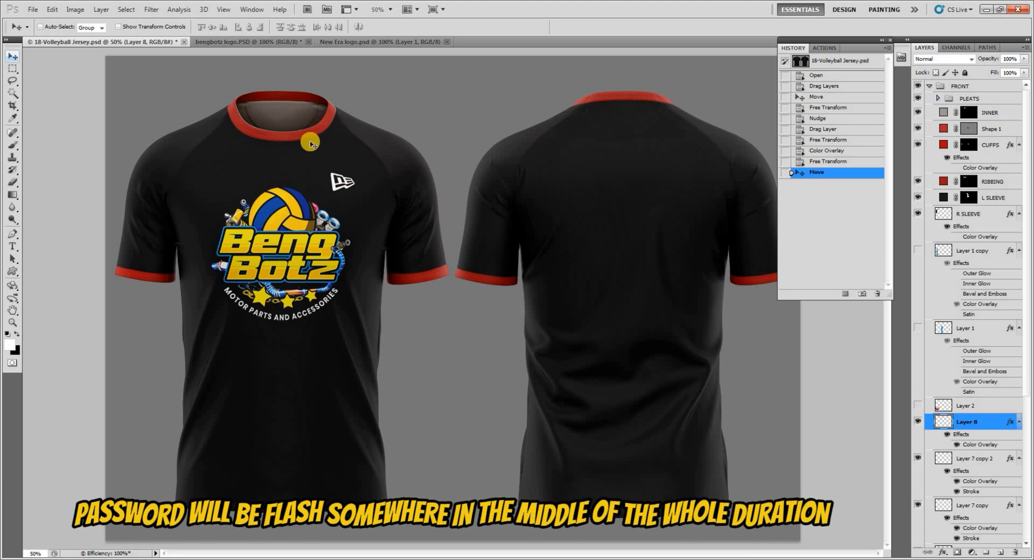
Set the CUFFS layer's fill to black #000000 to recolour the right sleeve's cuff.
right_click(143, 278)
left_click(257, 334)
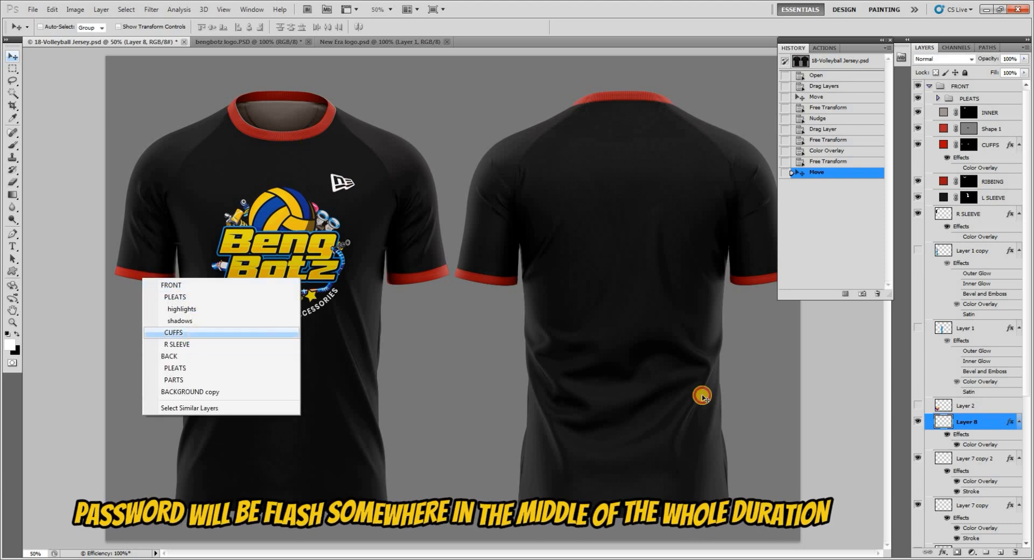
double_click(946, 144)
left_click_drag(624, 282, 634, 299)
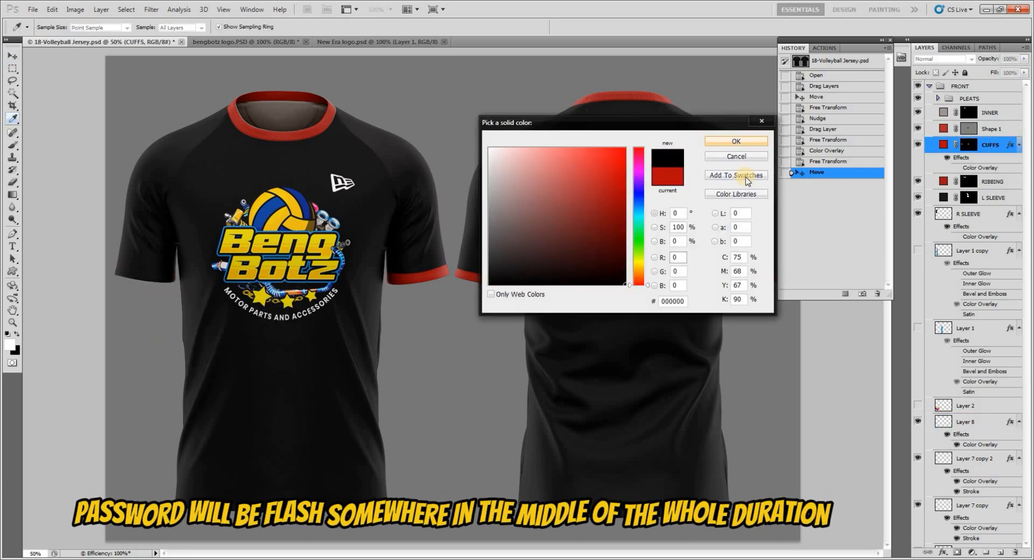
left_click(747, 142)
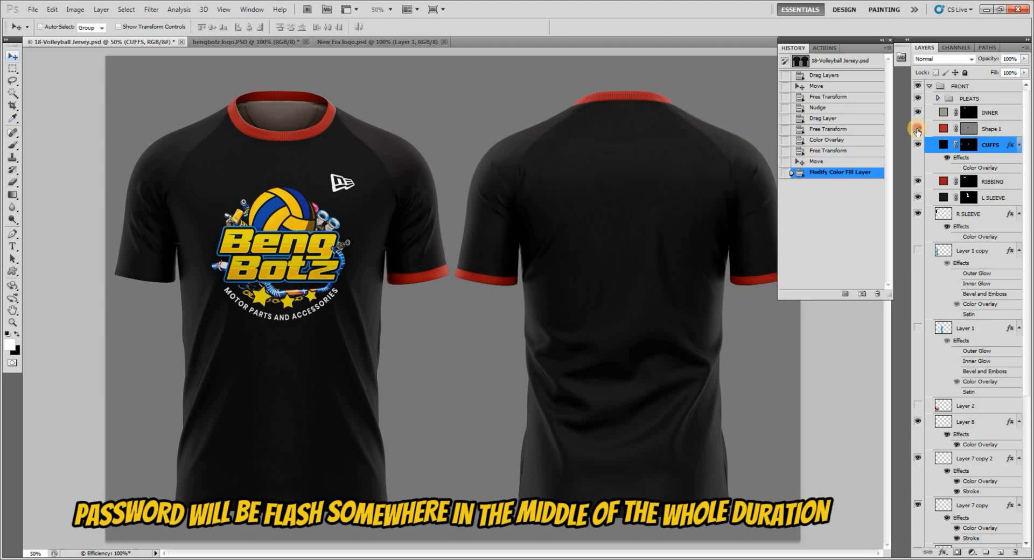
Apply a yellow #ffc700 Color Overlay to the R SLEEVE layer.
left_click(919, 183)
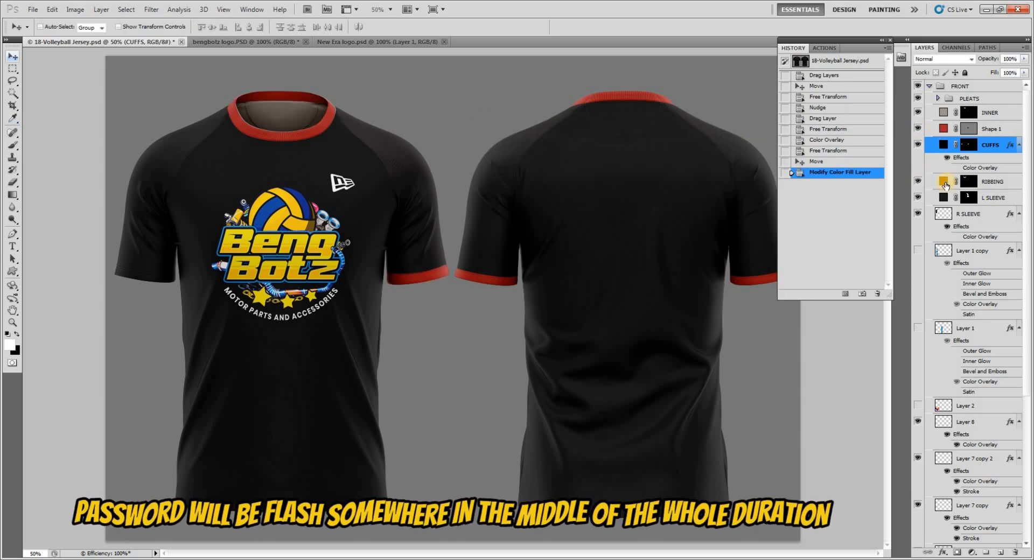
left_click(917, 214)
left_click(917, 214)
double_click(986, 214)
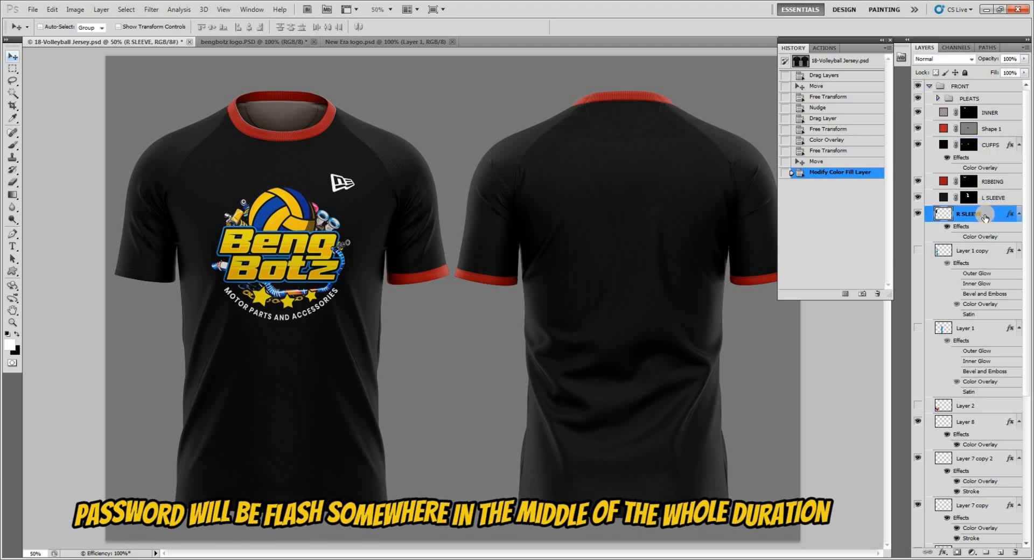
left_click(643, 379)
left_click(789, 276)
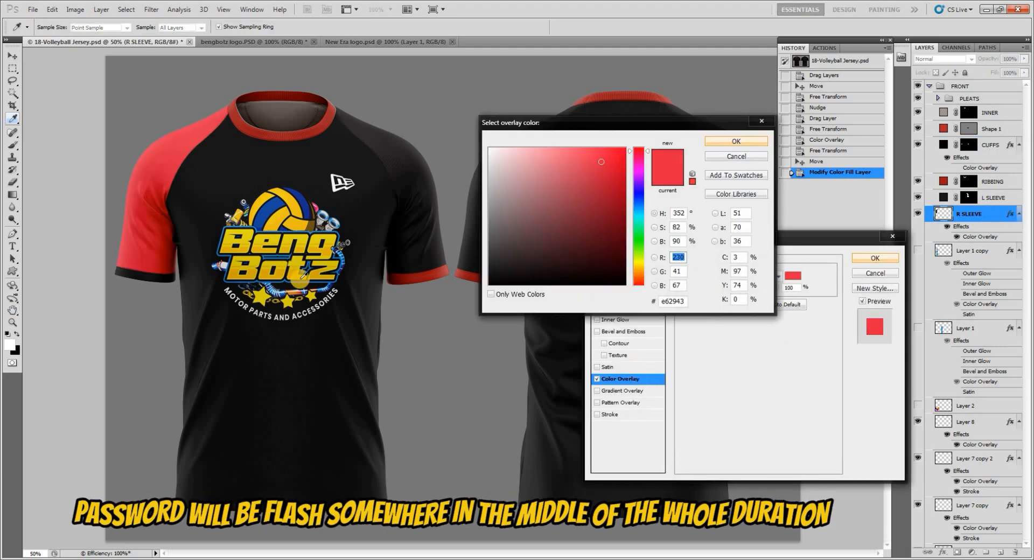
left_click(294, 270)
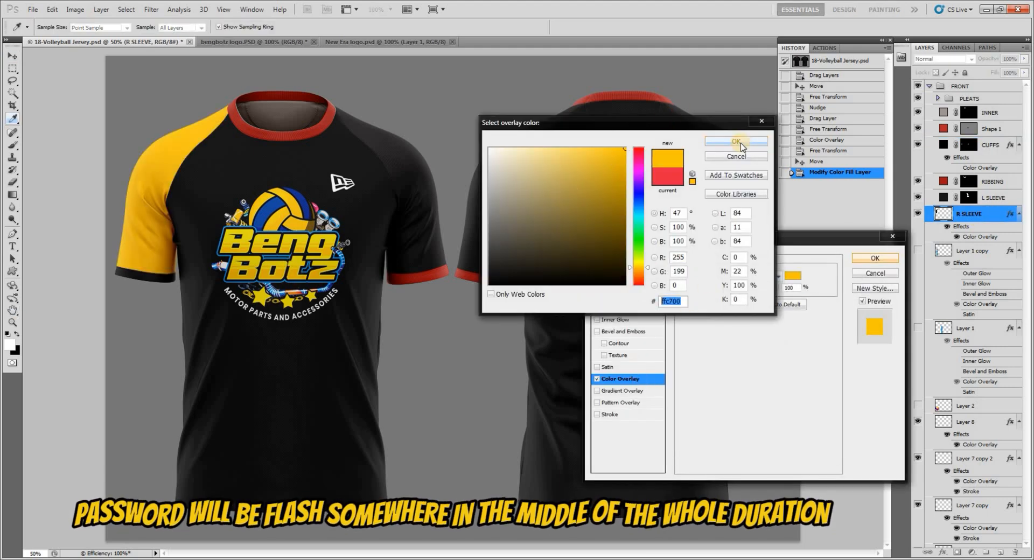
left_click(736, 141)
left_click(873, 258)
Recolour the front collar's RIBBING layer with the same yellow as the right sleeve.
right_click(422, 277)
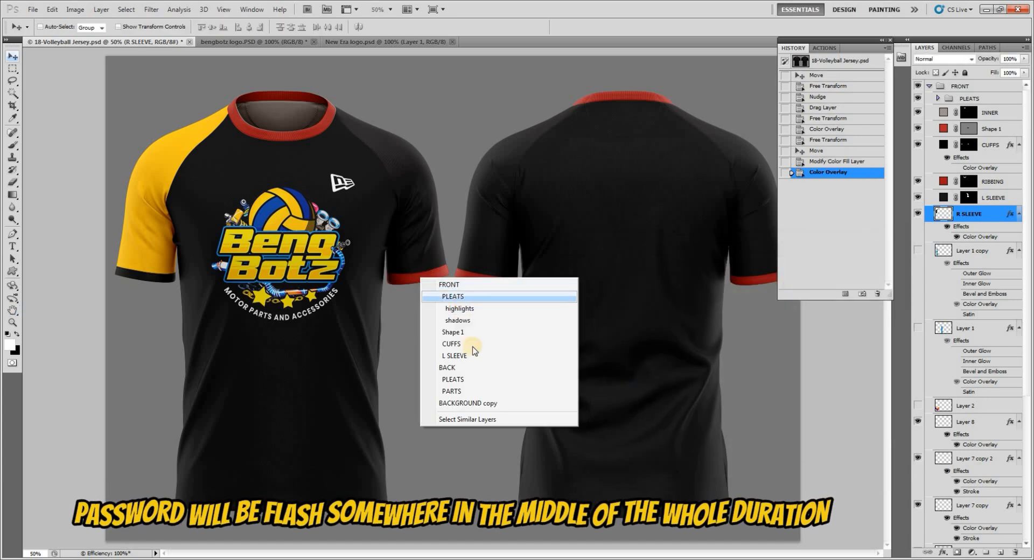
left_click(473, 354)
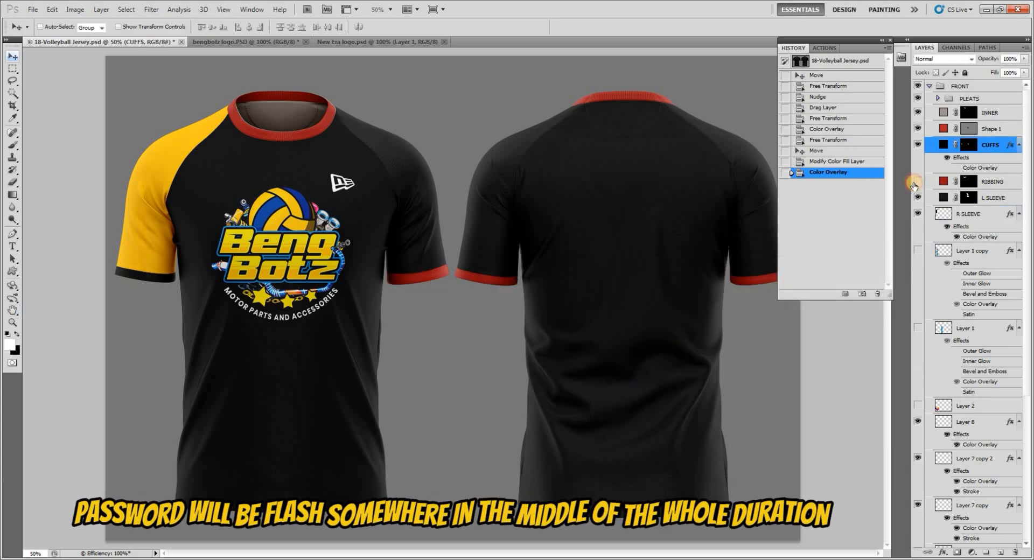
double_click(943, 181)
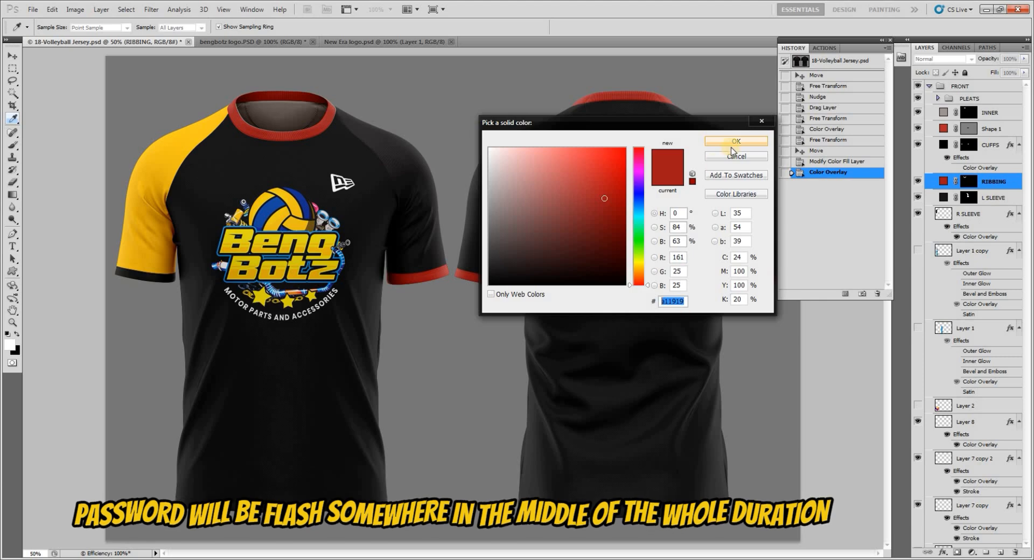
left_click(736, 141)
Set the Shape 1 layer's fill to the same yellow so it recolours the left sleeve's cuff.
double_click(943, 128)
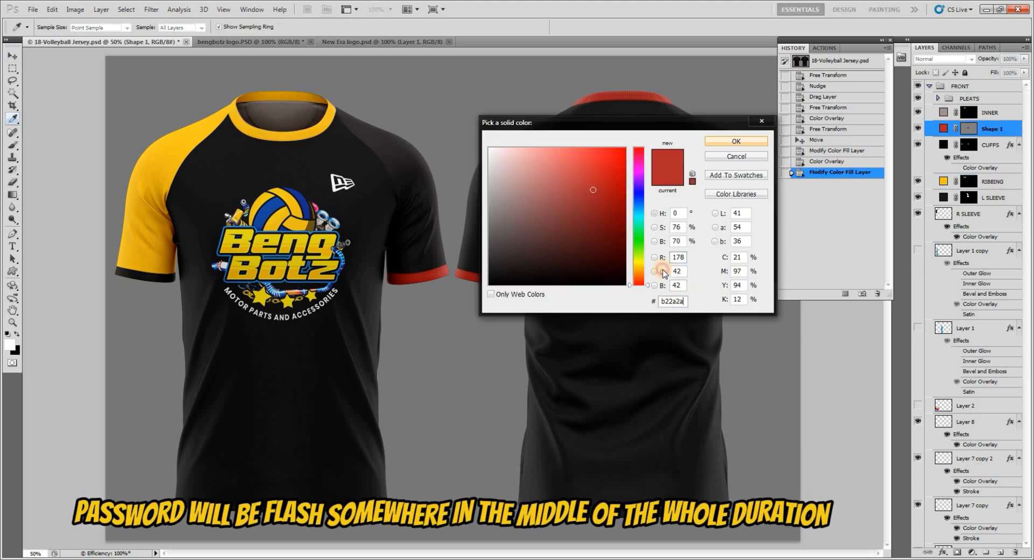
double_click(672, 301)
key("ctrl+v")
left_click(738, 140)
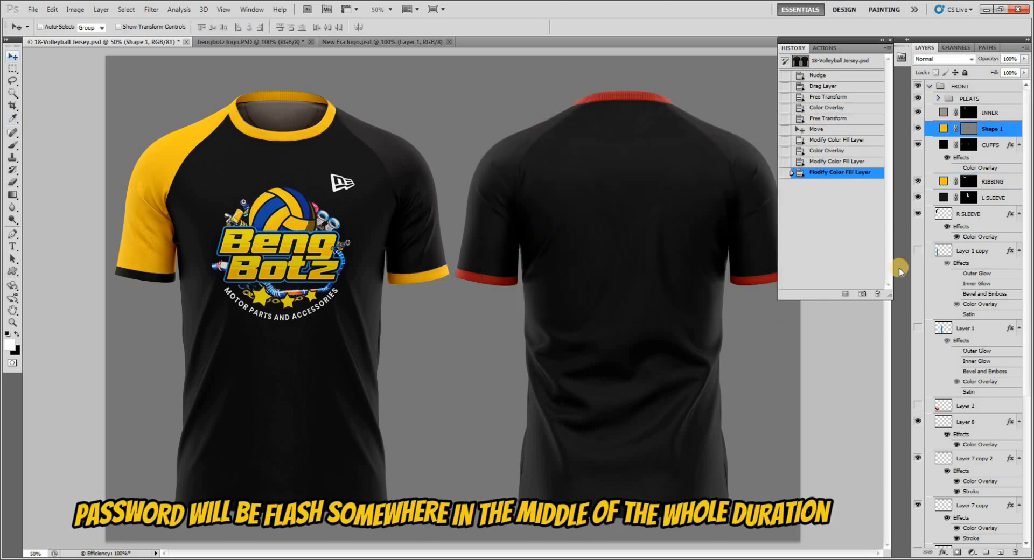
Place the flame artwork from the EPS file in the elements folder above the Your Design Here layer, clipped to the jersey's front body.
scroll(997, 215, "down", 10)
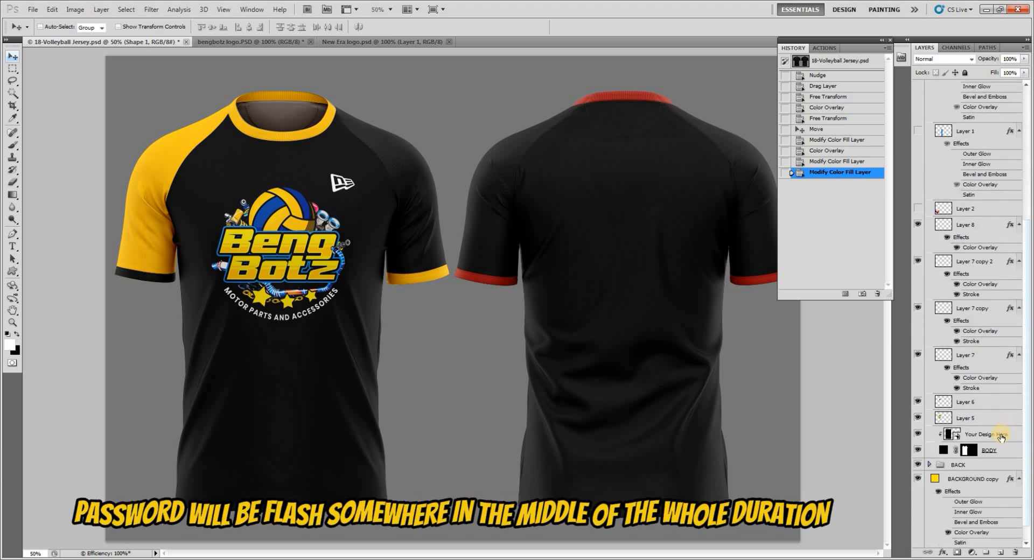
left_click(989, 435)
left_click(277, 41)
left_click(151, 42)
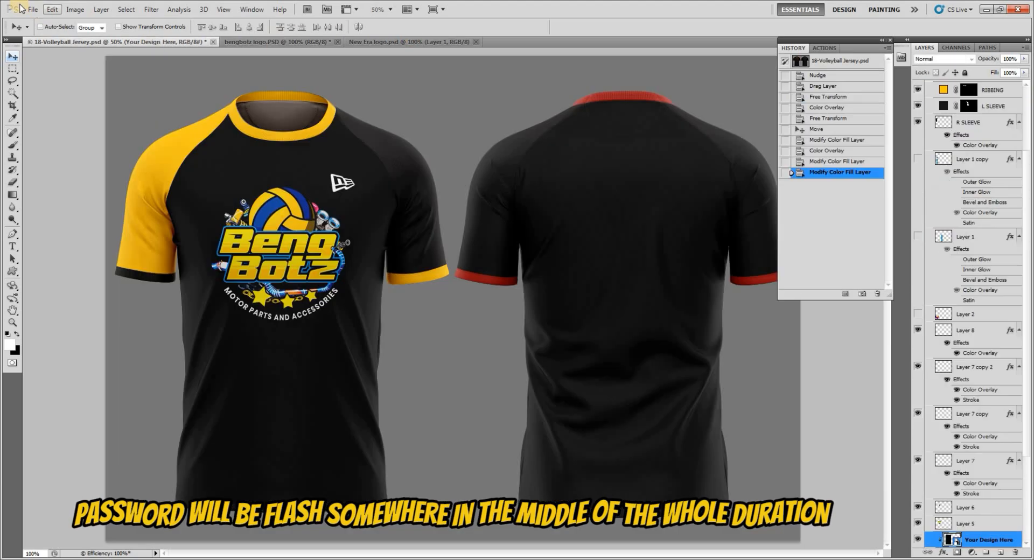
left_click(33, 10)
left_click(50, 31)
double_click(461, 171)
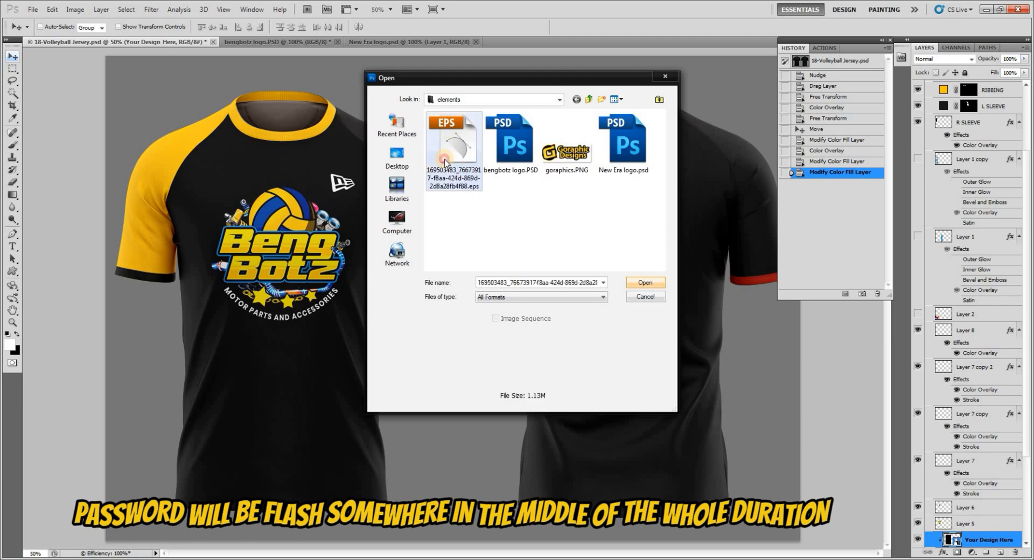
left_click(588, 169)
left_click_drag(468, 206, 277, 354)
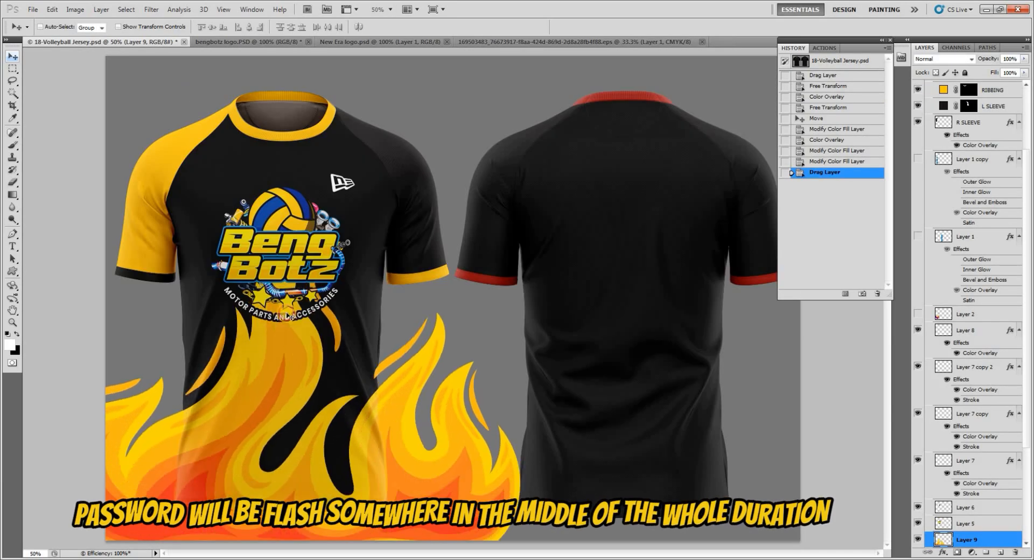
key("ctrl+alt+g")
Transform the flame artwork to about 66% width and 63% height, rotated about 27.6°, across the jersey's lower front.
key("ctrl+t")
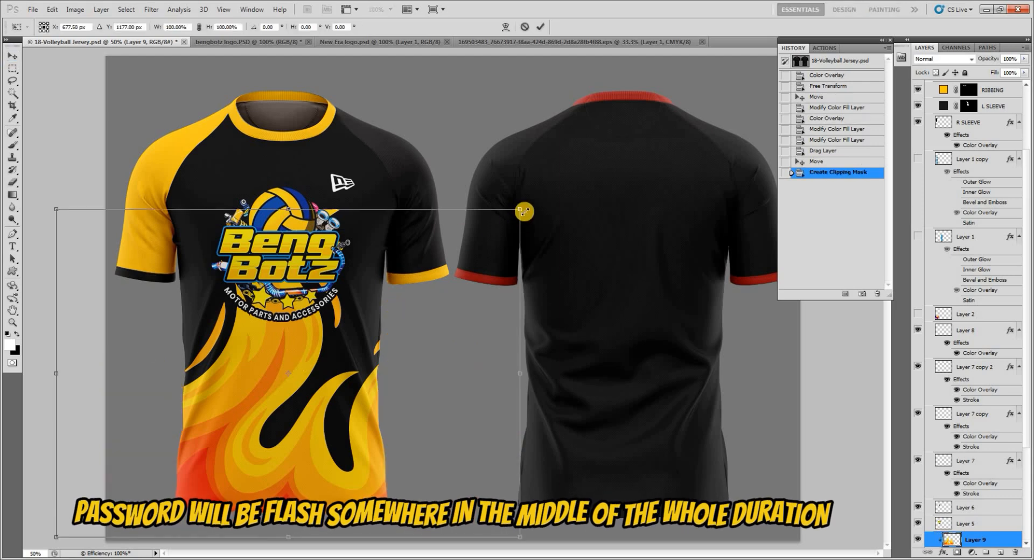
left_click_drag(525, 209, 401, 324)
key("ctrl+minus")
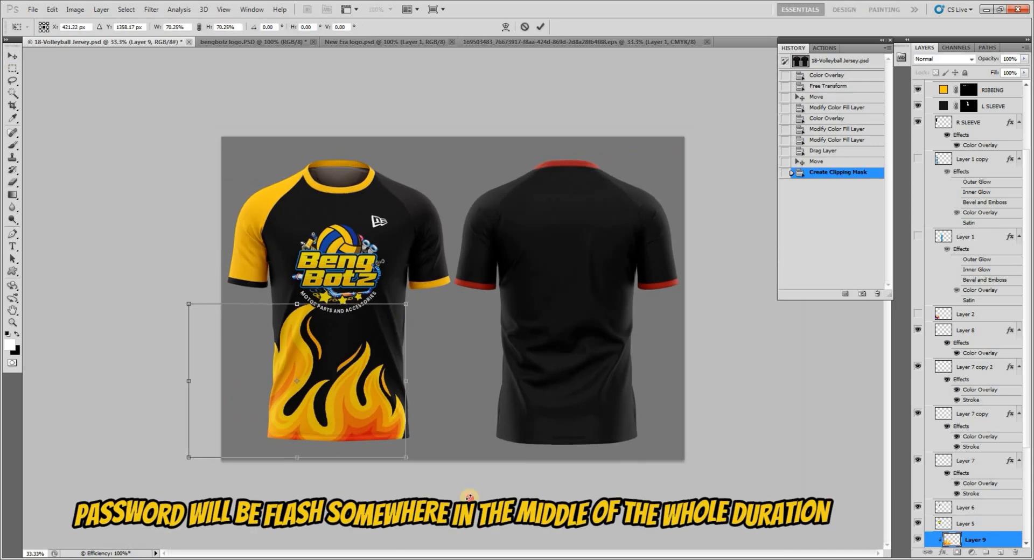
left_click_drag(469, 499, 417, 489)
left_click_drag(416, 322, 407, 330)
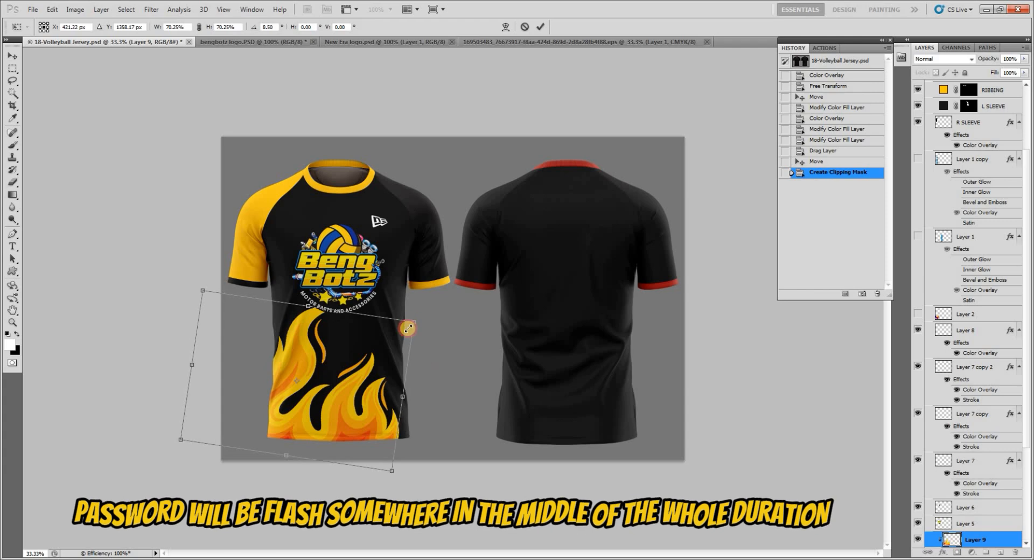
left_click_drag(473, 436, 508, 500)
left_click_drag(309, 394, 335, 396)
left_click_drag(486, 462, 477, 473)
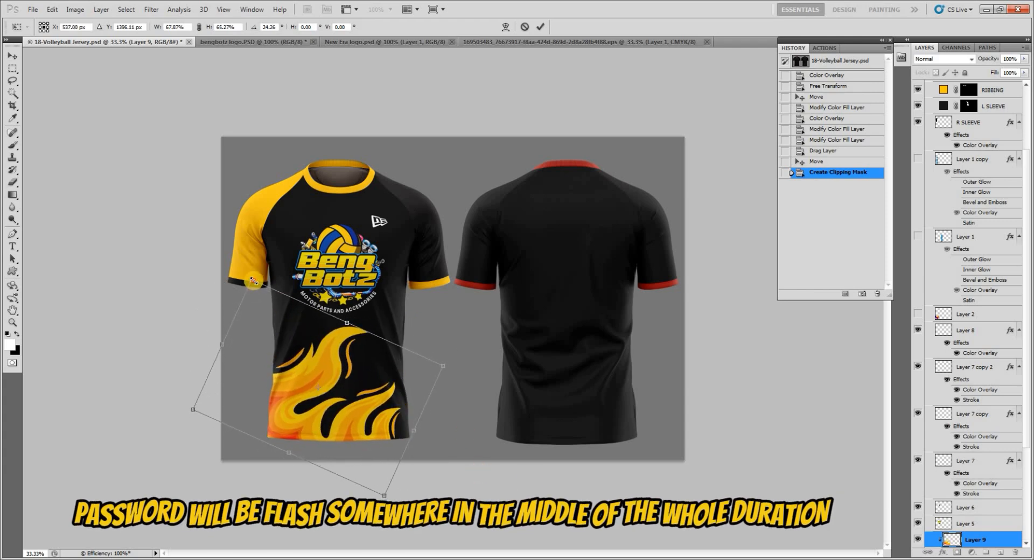
left_click_drag(252, 280, 257, 287)
left_click_drag(459, 456, 460, 454)
left_click_drag(346, 402, 335, 393)
left_click_drag(557, 496, 362, 433)
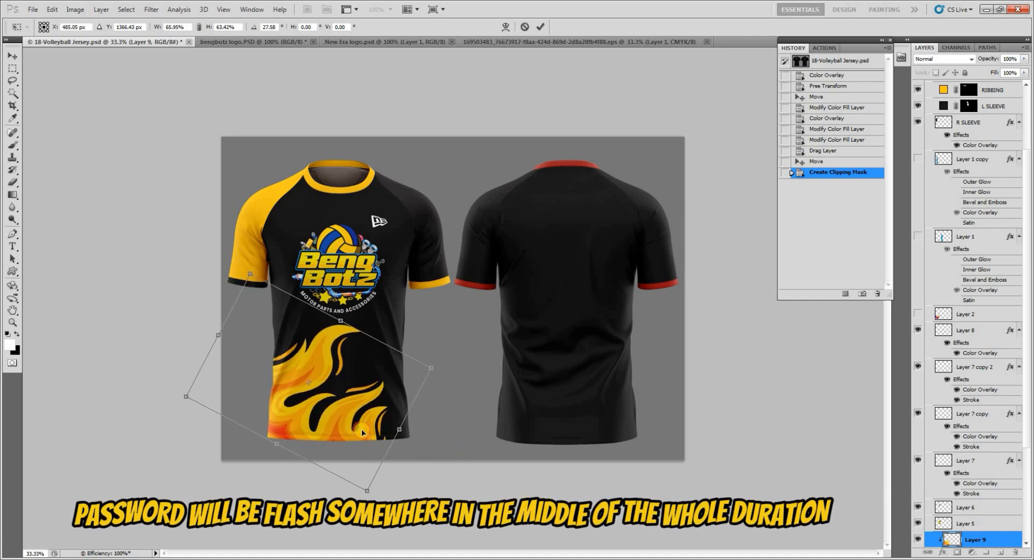
key("Return")
right_click(354, 243)
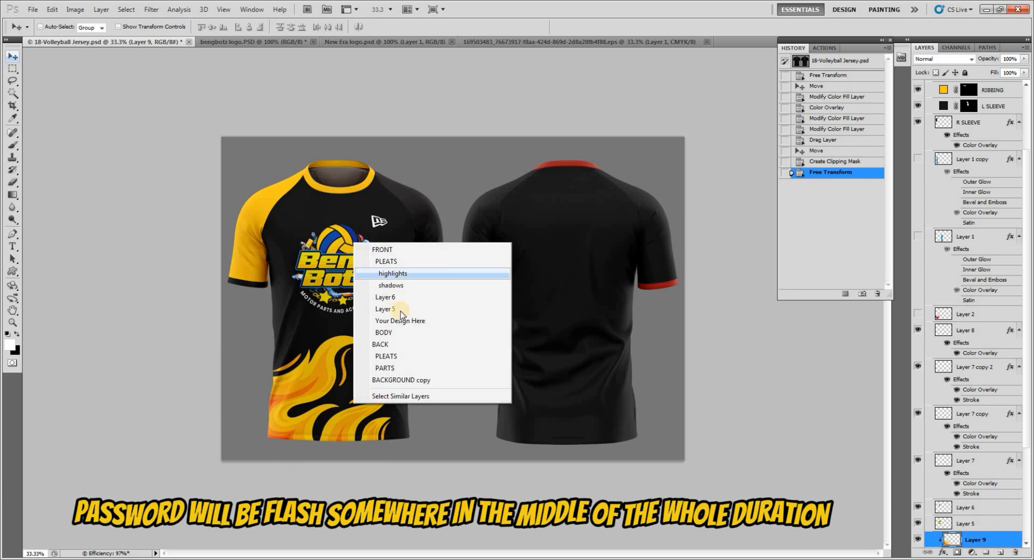
left_click(400, 297)
left_click(962, 519)
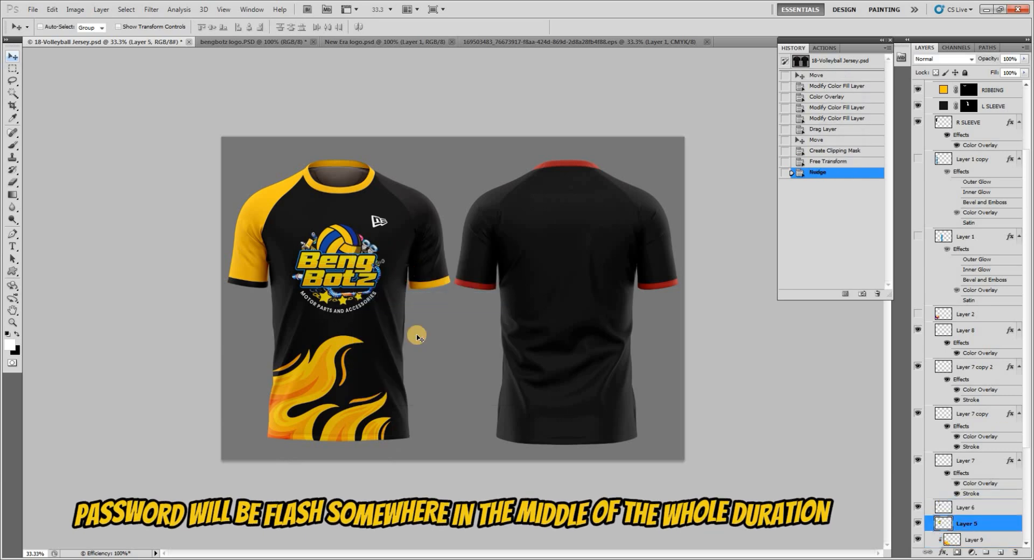
key("Up")
key("ctrl+t")
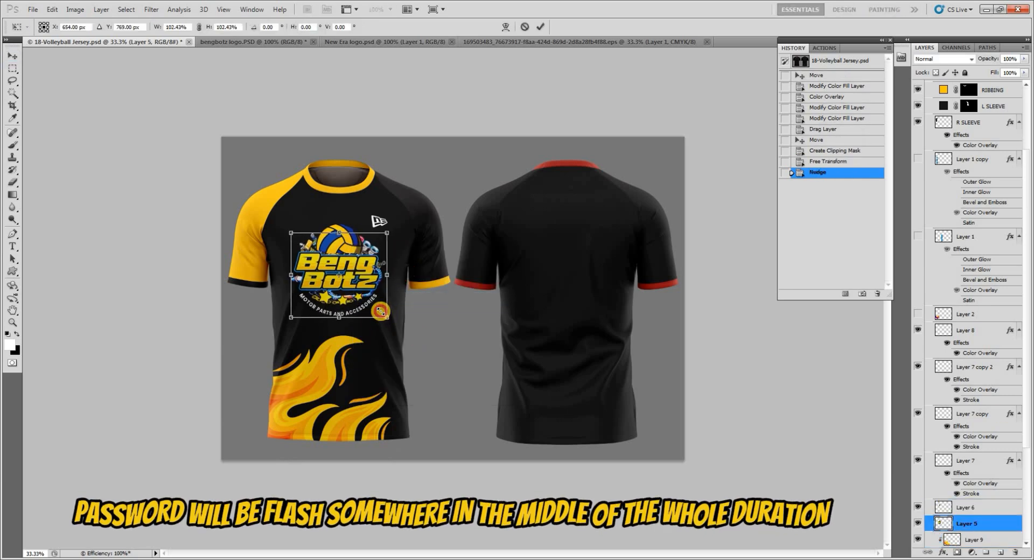
key("Escape")
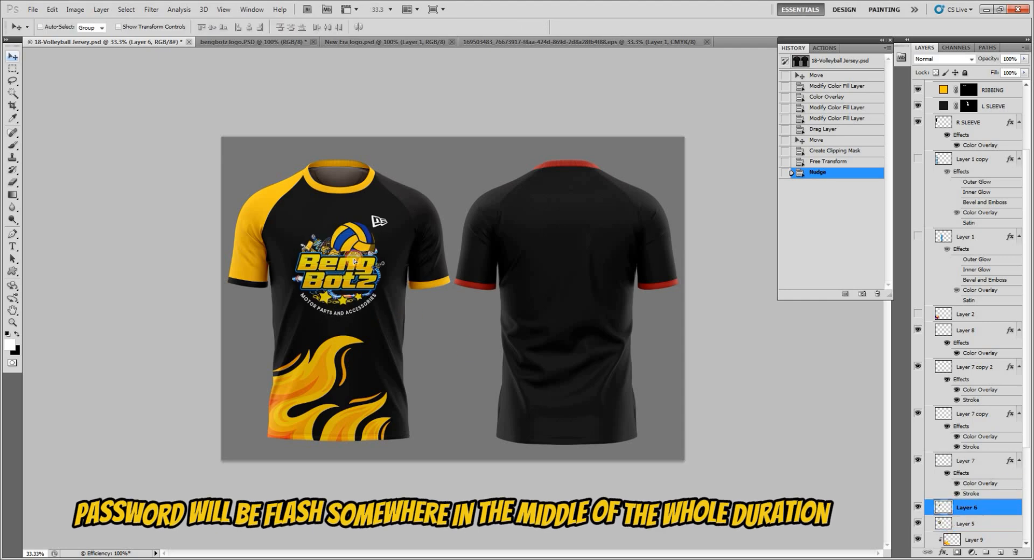
key("ctrl+e")
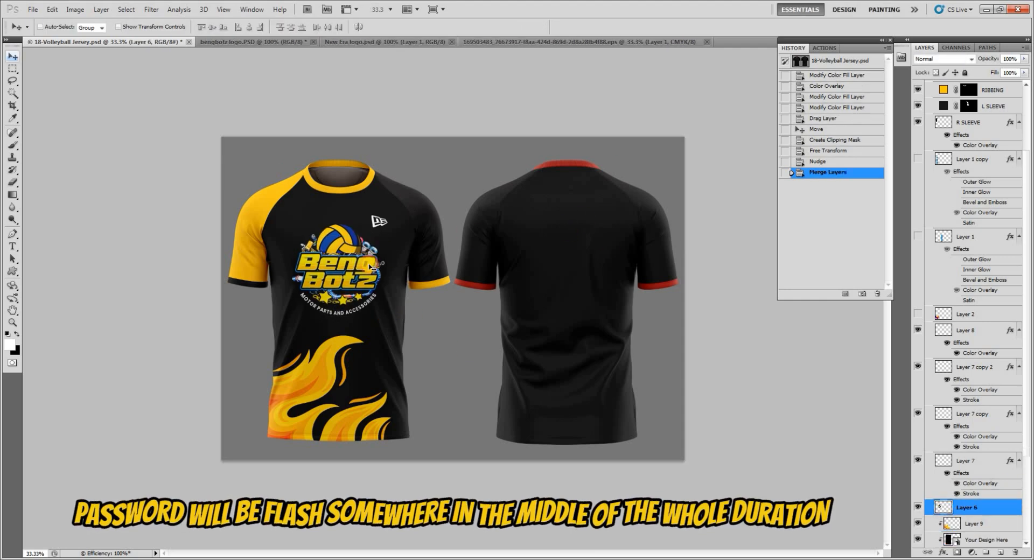
left_click_drag(374, 267, 371, 269)
key("ctrl+alt+z")
key("ctrl+alt+z")
key("ctrl+alt+z")
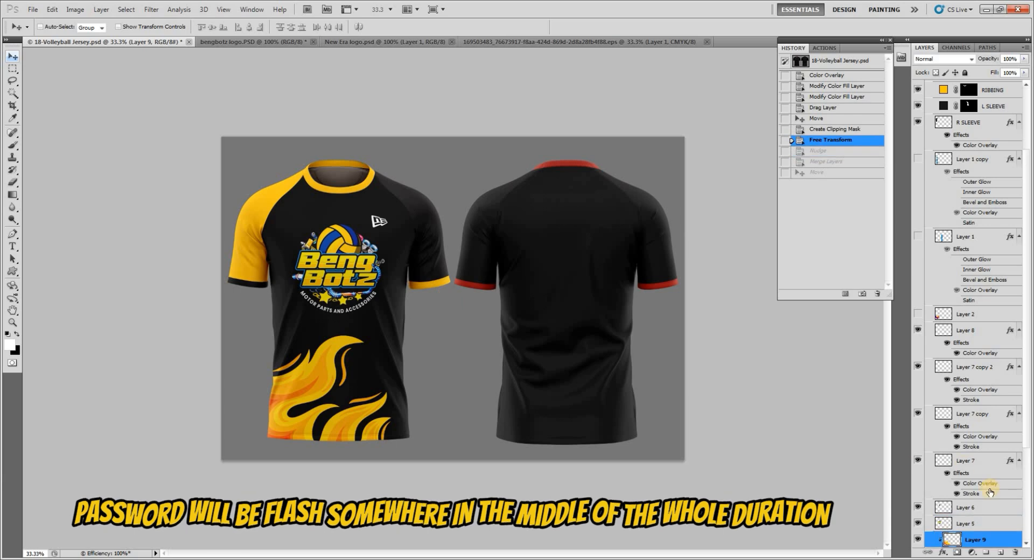
Merge Layer 5, Layer 6, Layer 7, Layer 7 copy and Layer 7 copy 2 into a single Beng Botz logo layer.
left_click(969, 523)
key("ctrl+e")
left_click_drag(360, 272, 346, 279)
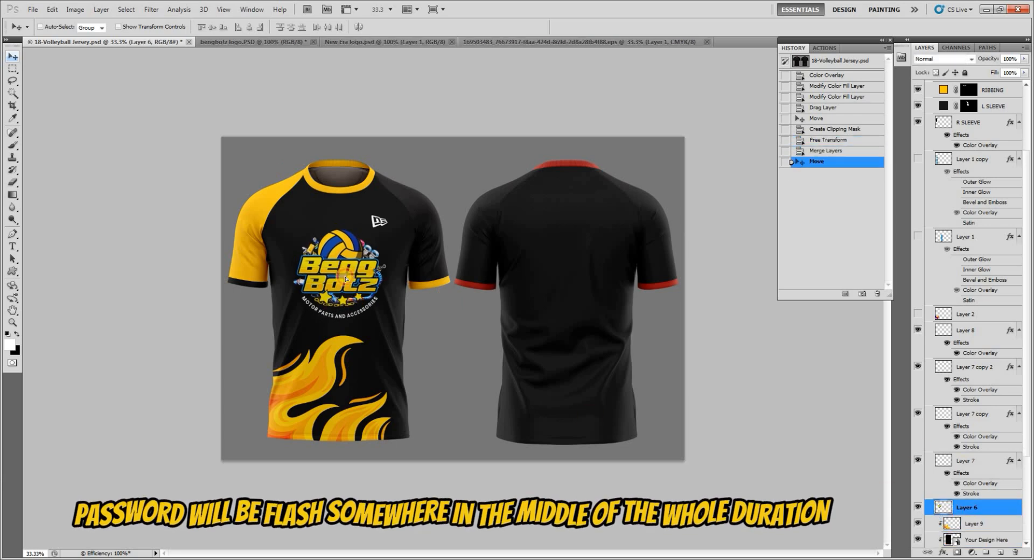
key("ctrl+z")
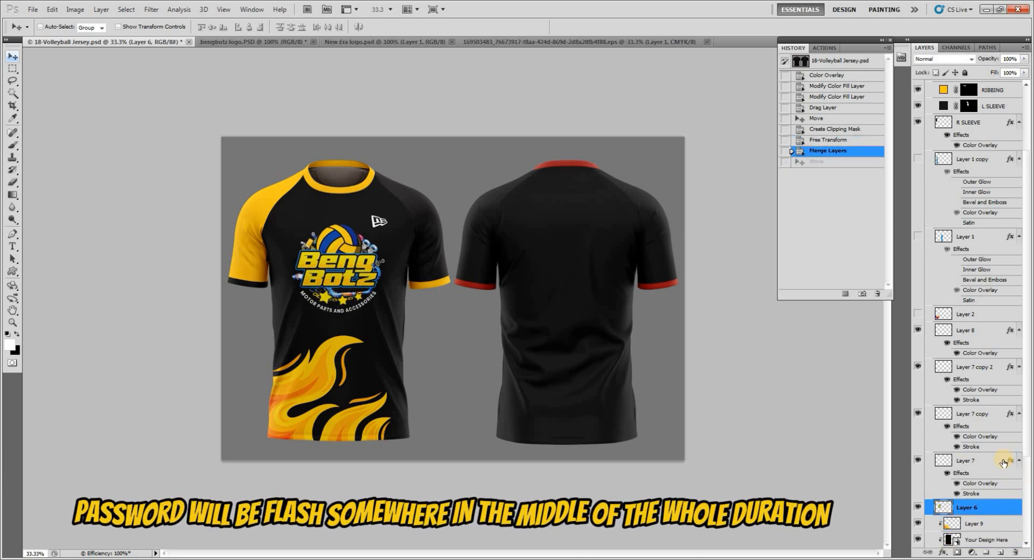
left_click(985, 468, "shift")
left_click(970, 368, "shift")
key("ctrl+e")
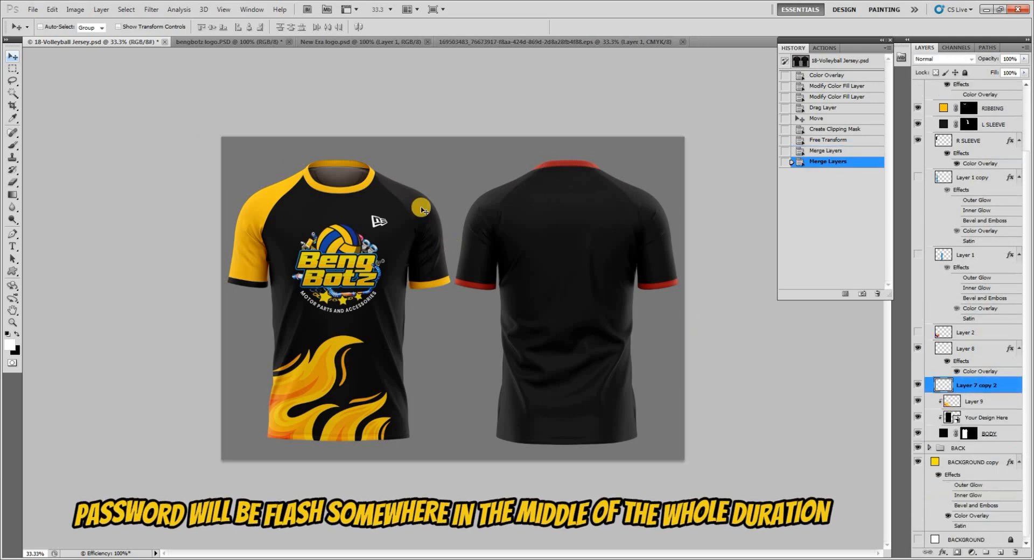
Transform the merged Beng Botz logo to sit slightly lower on the chest, at about X 657 px and Y 773.5 px.
key("ctrl+t")
key("Down")
key("Down")
key("Down")
key("Down")
key("Down")
key("Down")
key("Down")
key("Down")
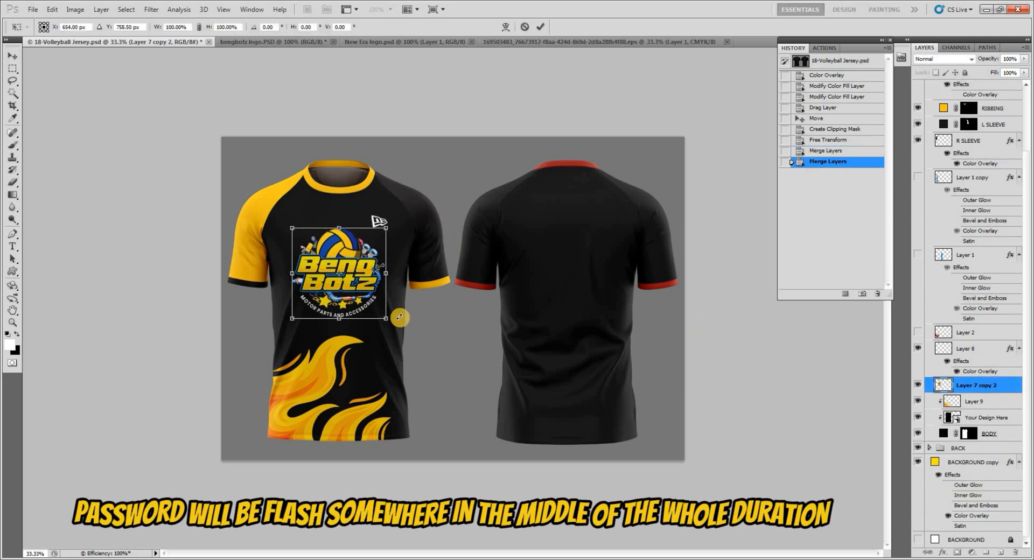
key("Down")
key("Down")
key("Down")
key("Down")
key("Down")
key("Down")
key("Down")
key("Down")
key("Down")
key("Right")
key("Right")
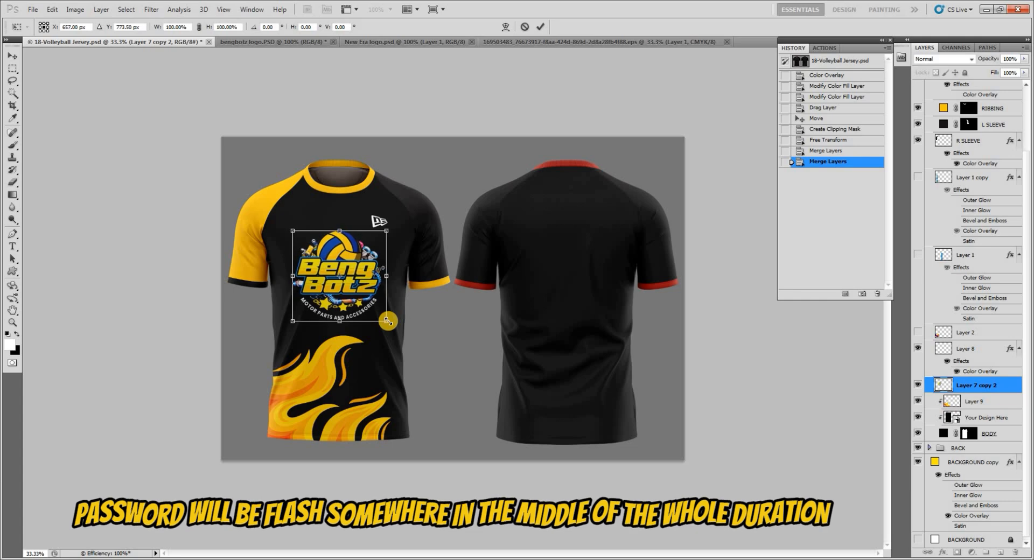
key("Return")
Rotate the flame artwork on the jersey's lower front slightly with Free Transform.
right_click(306, 385)
left_click(972, 401)
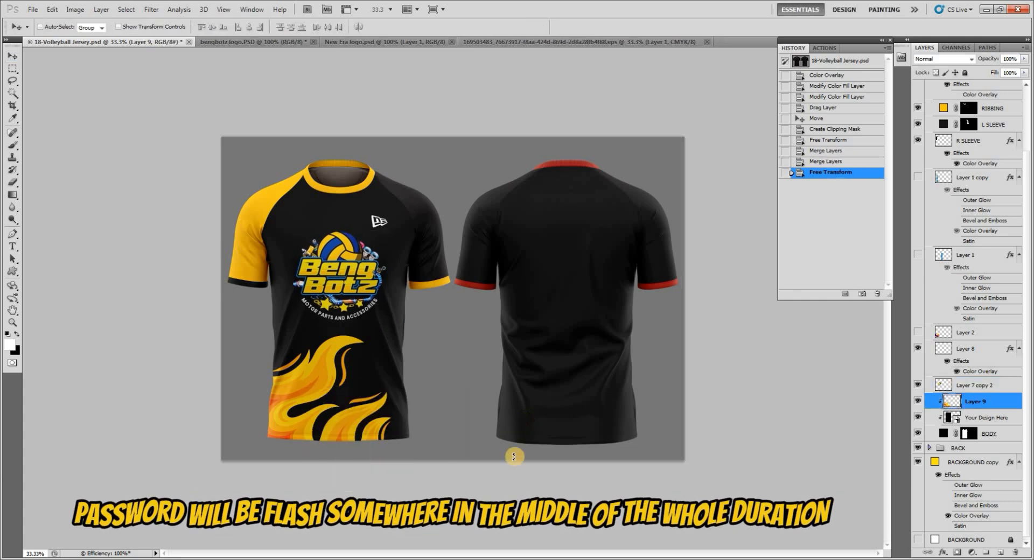
key("ctrl+t")
left_click_drag(520, 460, 515, 457)
key("Return")
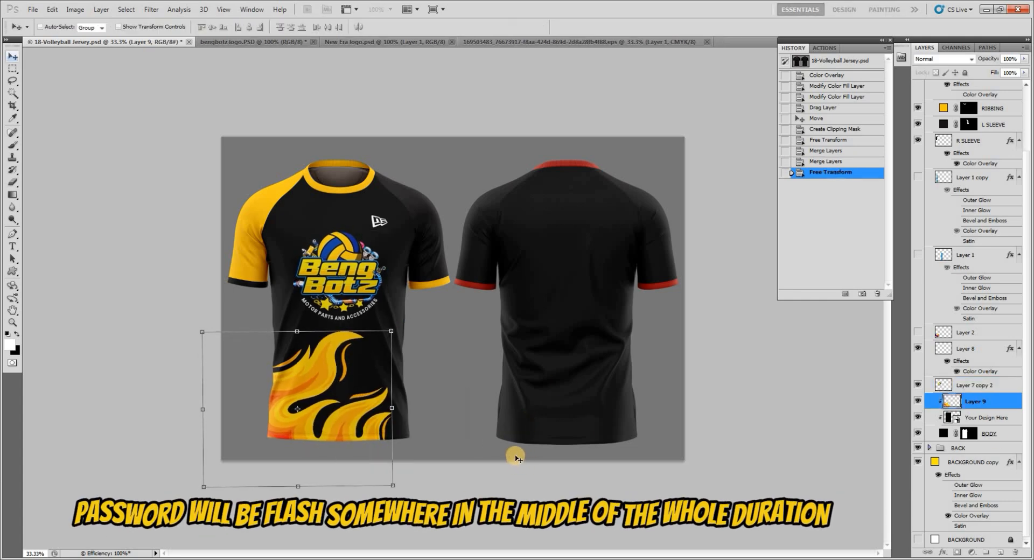
Duplicate the flame artwork up onto the jersey's chest and rotate the copy about 85.4°.
left_click_drag(341, 404, 296, 227)
key("ctrl+t")
right_click(282, 220)
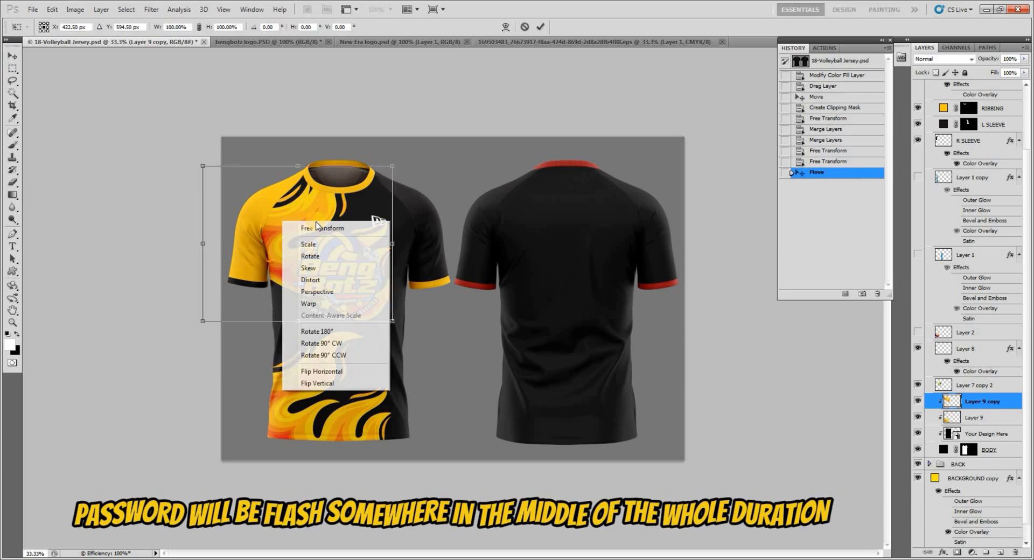
left_click(336, 372)
key("ctrl+z")
left_click_drag(402, 381, 189, 318)
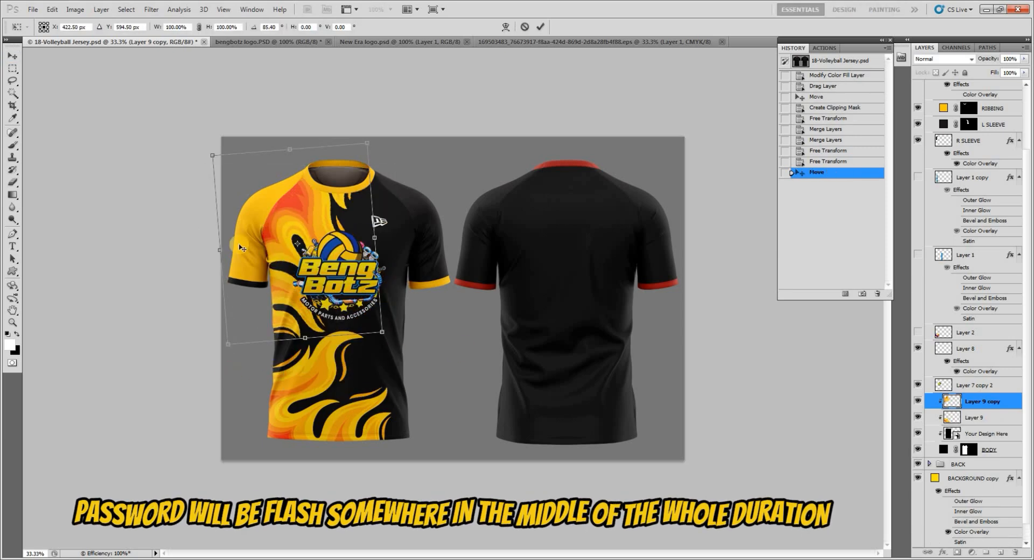
key("Return")
Transform the flame copy near the yellow sleeve's shoulder to about 76% size and flip it vertically.
left_click_drag(245, 253, 249, 176)
key("ctrl+t")
left_click_drag(364, 267, 345, 243)
left_click_drag(397, 321, 379, 331)
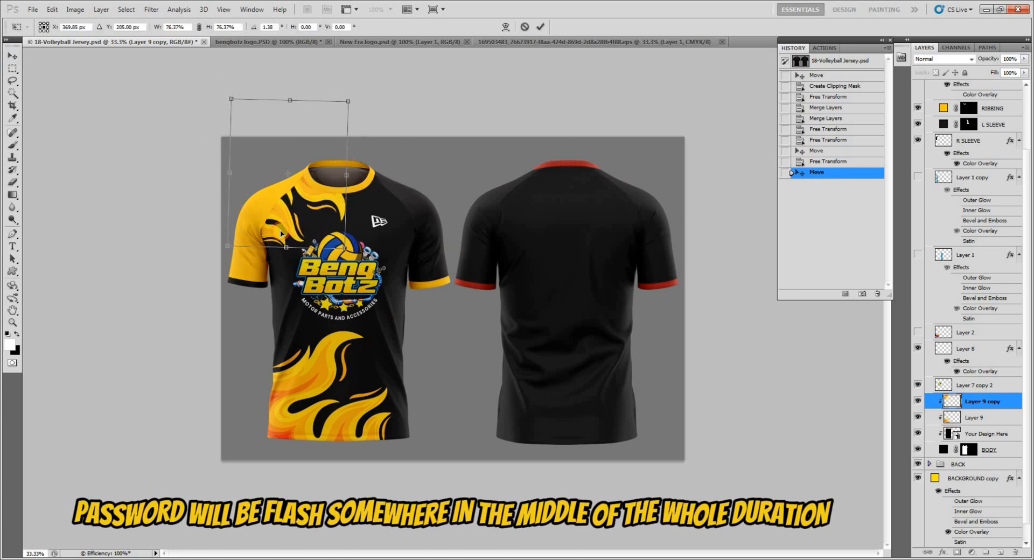
left_click_drag(270, 168, 276, 217)
right_click(276, 217)
left_click(311, 379)
Shrink the flame copy to about 49% and rotate it to about -106.4° along the yellow sleeve's seam on the upper chest.
left_click_drag(289, 362, 225, 217)
mouse_move(370, 225)
left_mouse_down()
mouse_move(341, 221)
mouse_move(351, 227)
left_mouse_up()
left_click_drag(392, 282, 440, 284)
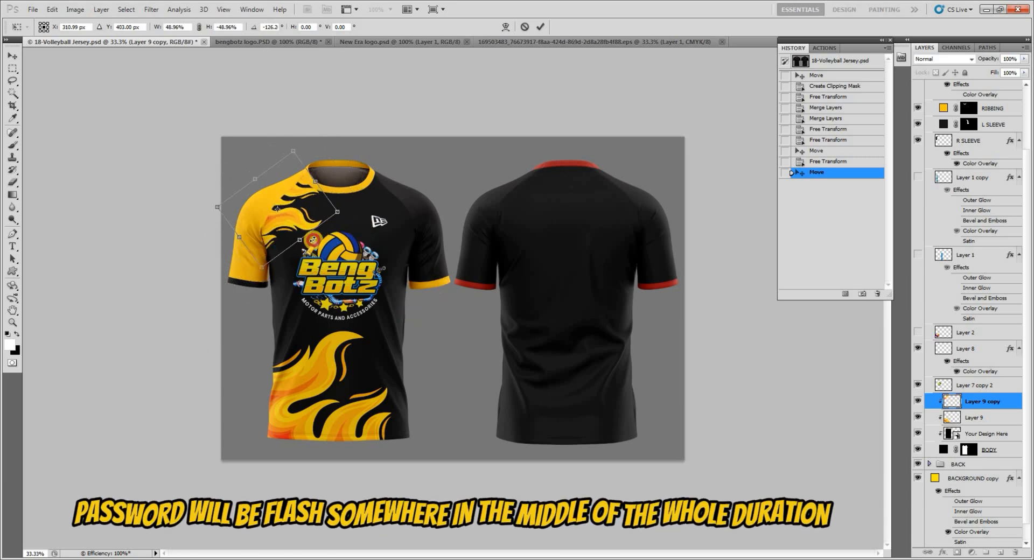
mouse_move(268, 223)
left_mouse_down()
mouse_move(265, 235)
mouse_move(278, 209)
left_mouse_up()
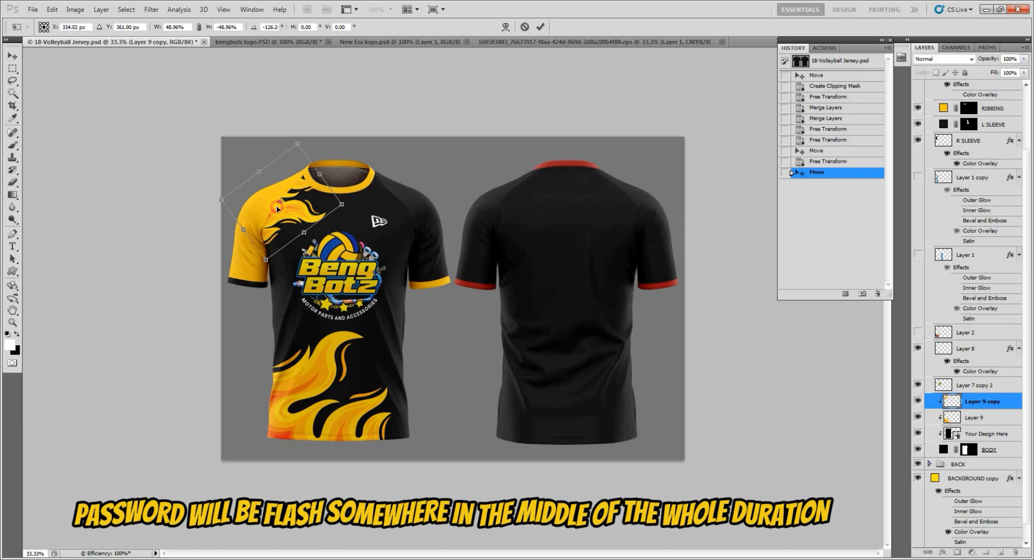
left_click_drag(472, 332, 411, 349)
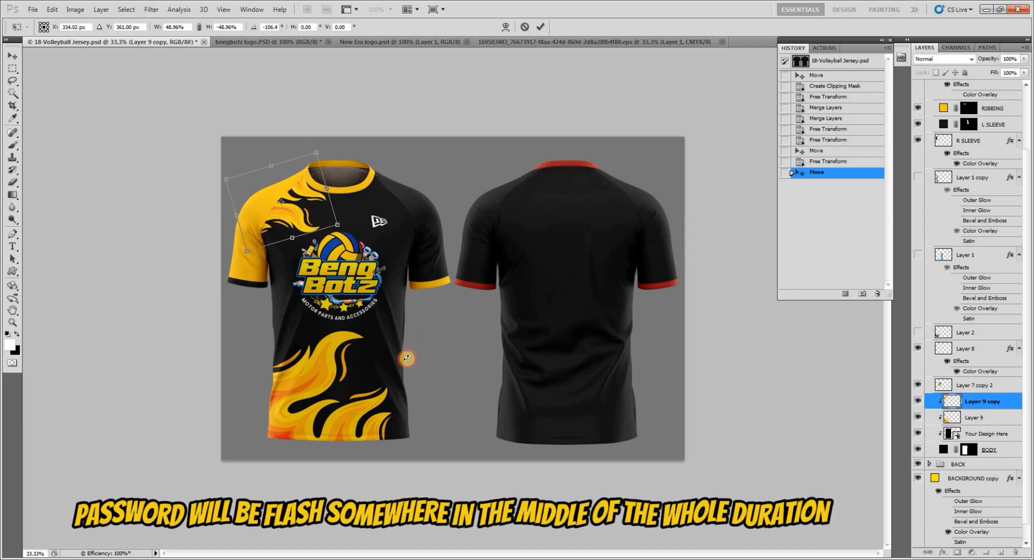
key("Return")
key("Left")
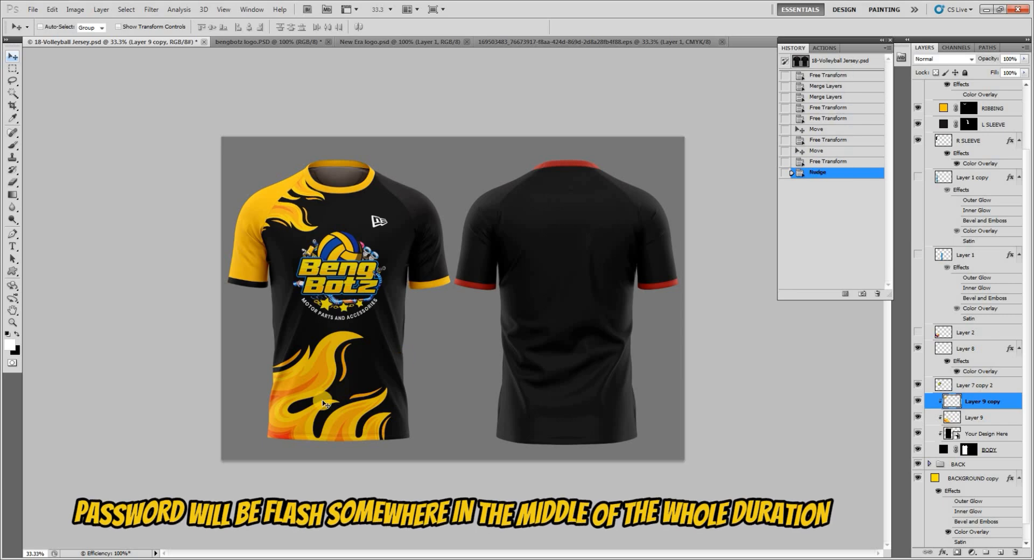
Flip the lower front's flame artwork horizontally and shift it toward the black sleeve's side of the jersey.
left_click(975, 417)
key("ctrl+t")
right_click(340, 421)
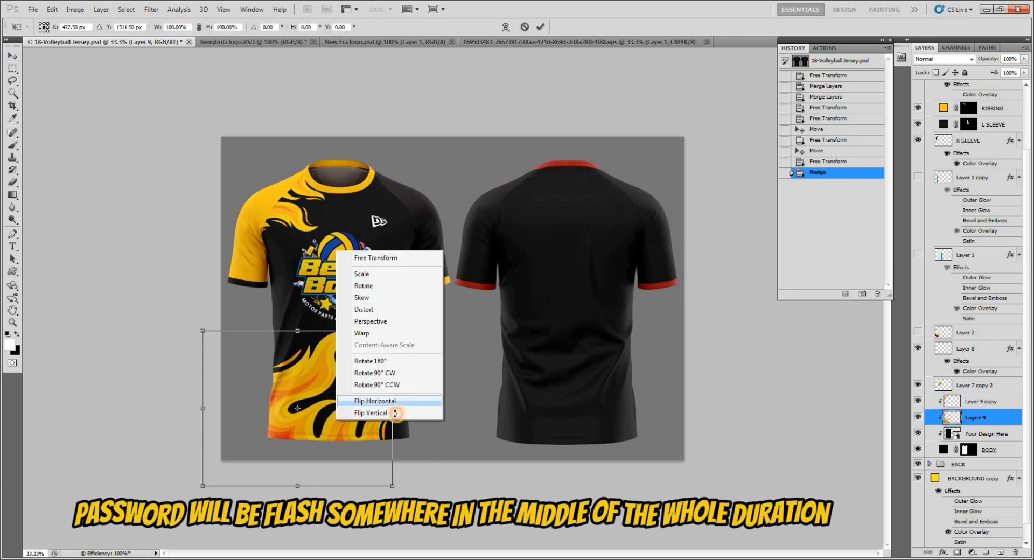
left_click(389, 403)
key("Return")
left_click_drag(269, 425, 396, 427)
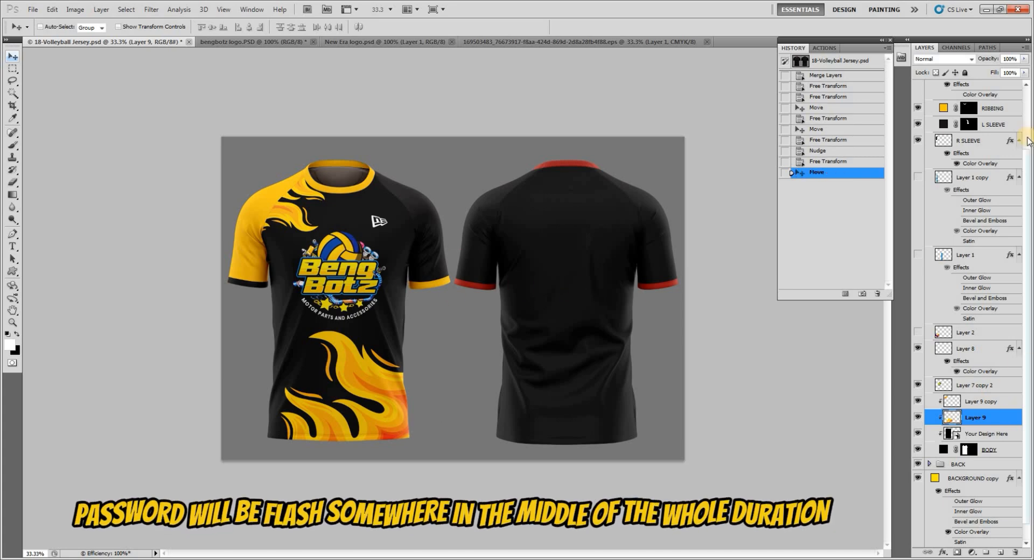
Duplicate the lower flame layer beneath the BACK group and clip the shoulder flames on Layer 9 copy to the front body again.
scroll(946, 92, "up", 3)
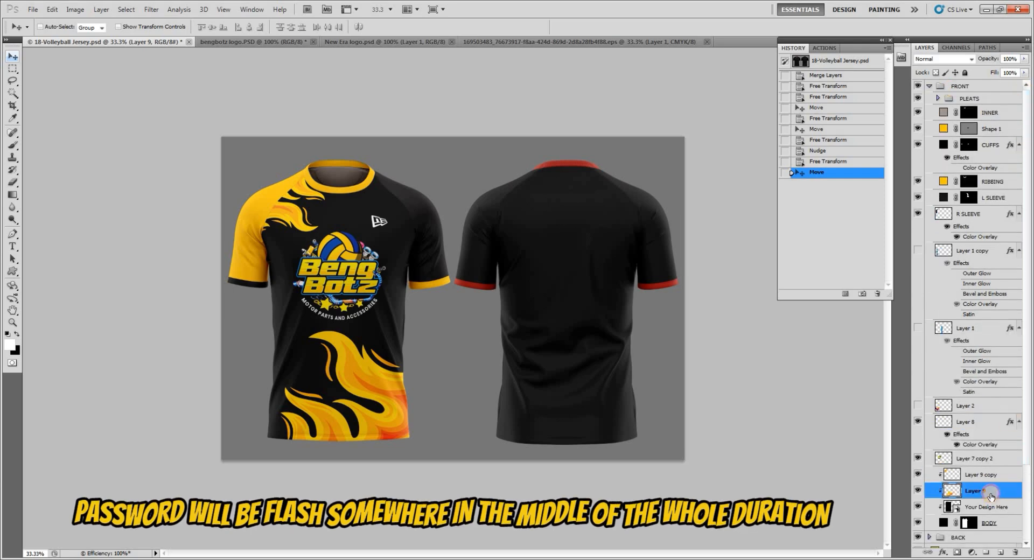
key("ctrl+j")
left_click_drag(1031, 344, 1031, 426)
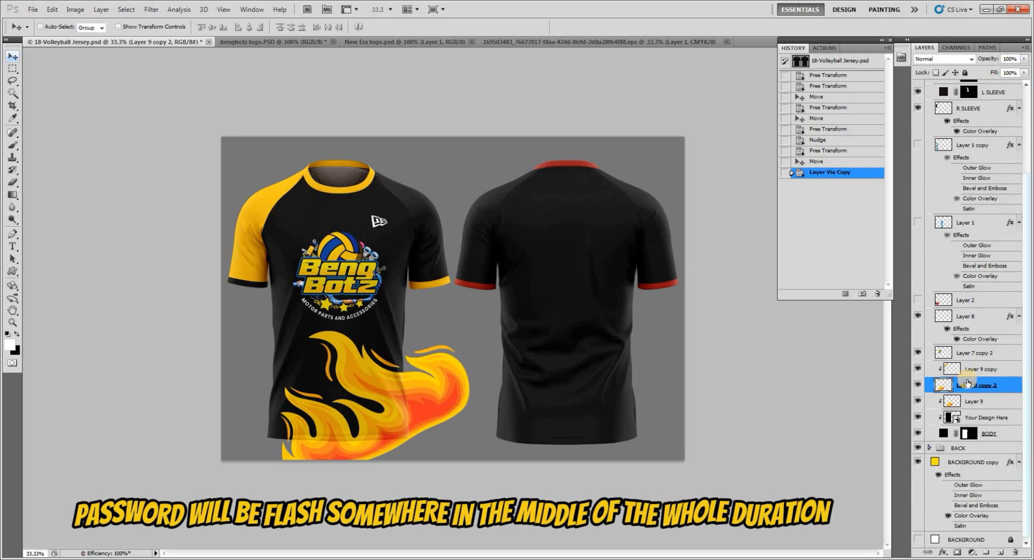
left_click_drag(971, 384, 993, 447)
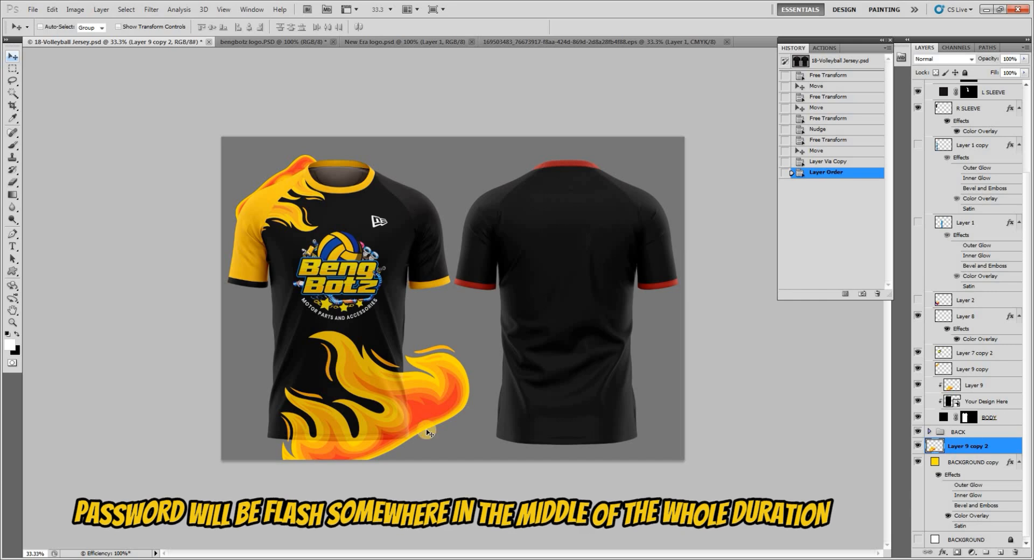
left_click_drag(428, 433, 469, 431)
left_click(975, 369)
left_click(976, 377, "alt")
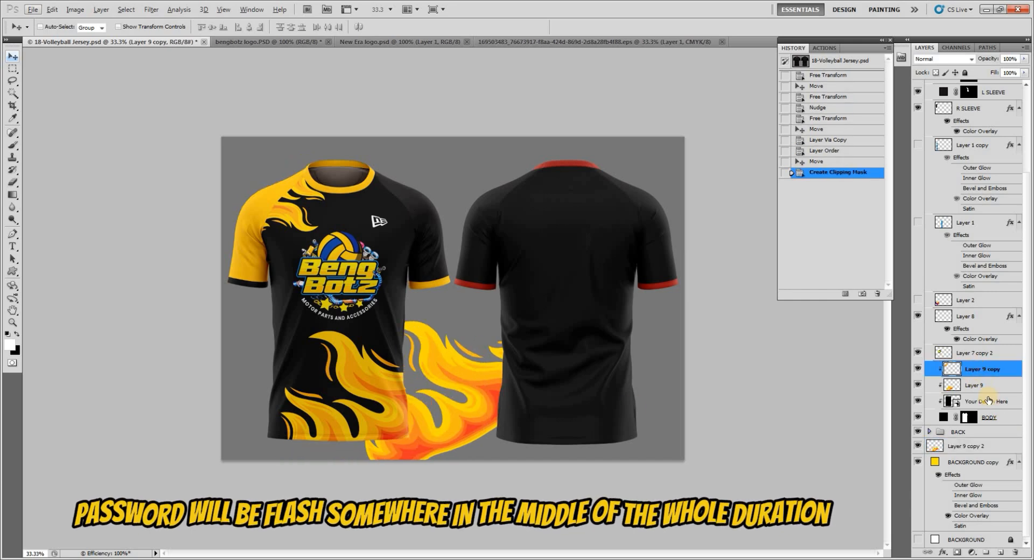
Move Layer 9 copy 2 into the BACK group's PARTS folder above Layer 4 and clip it to the back body.
left_click(973, 447)
left_click(931, 433)
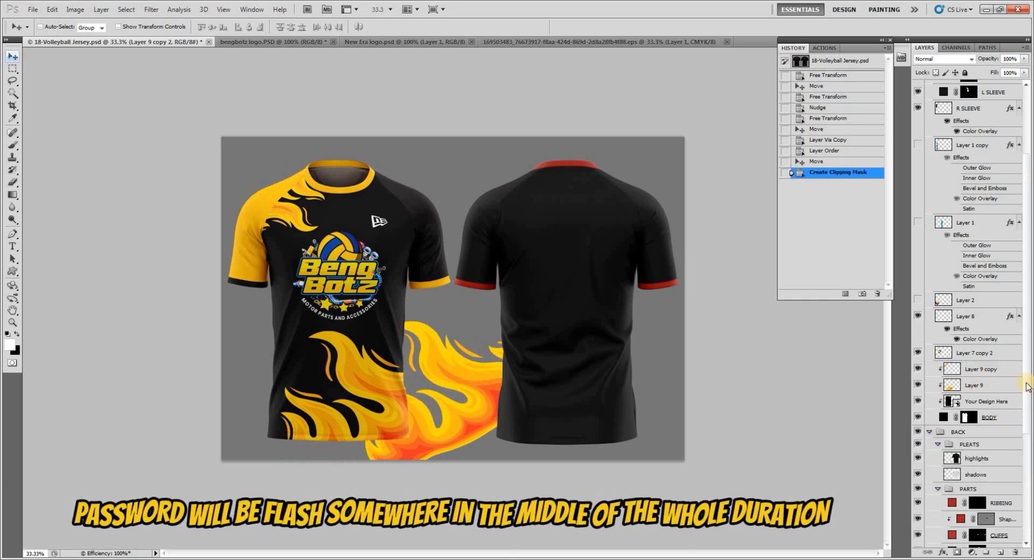
scroll(1026, 496, "down", 3)
left_click_drag(983, 440, 988, 410)
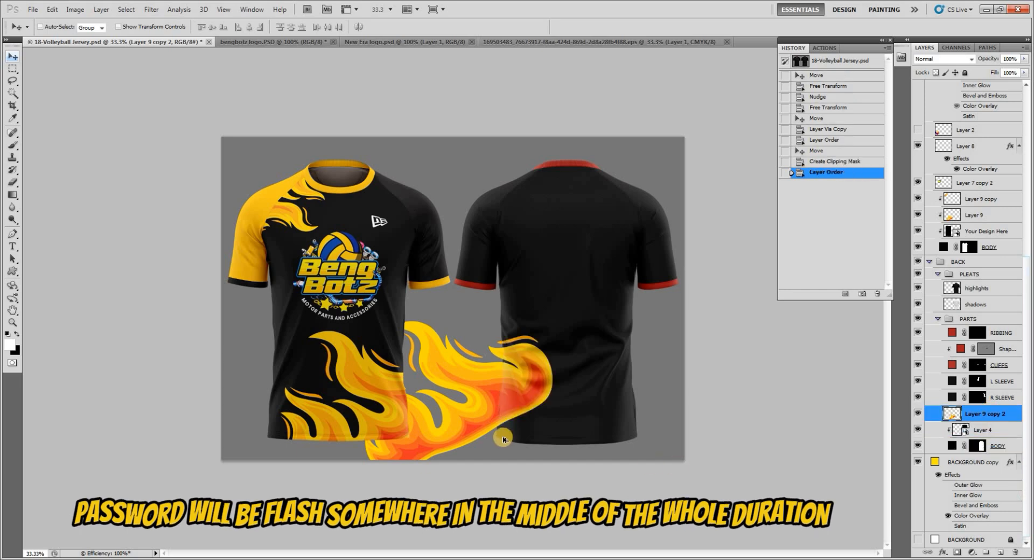
key("ctrl+alt+g")
Position the flame copy over the back jersey's lower half and flip it horizontally.
left_click_drag(479, 407, 575, 388)
key("ctrl+t")
right_click(575, 387)
left_click(619, 538)
key("Return")
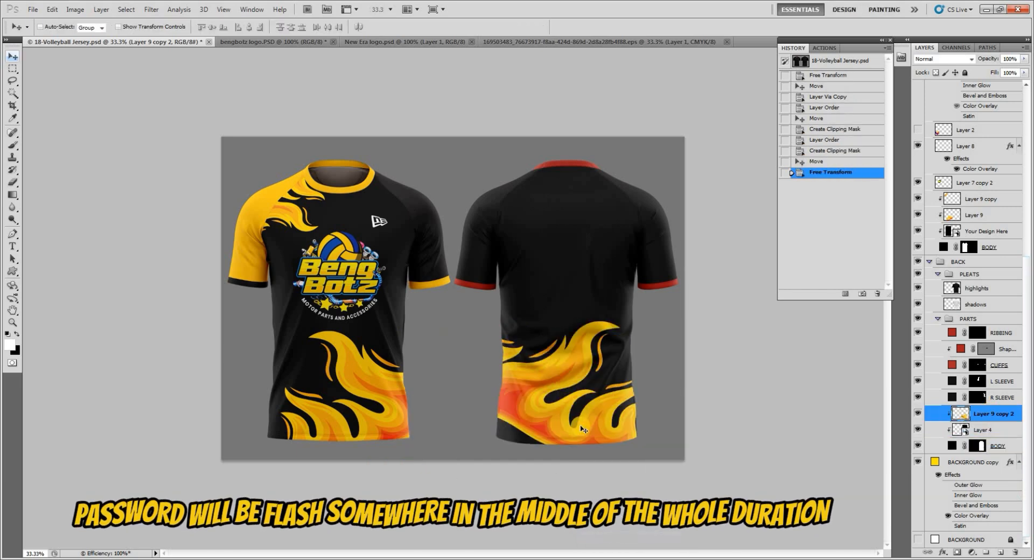
Shift the flames on the lower back toward the side nearest the front jersey.
left_click_drag(584, 428, 551, 435)
key("ctrl+t")
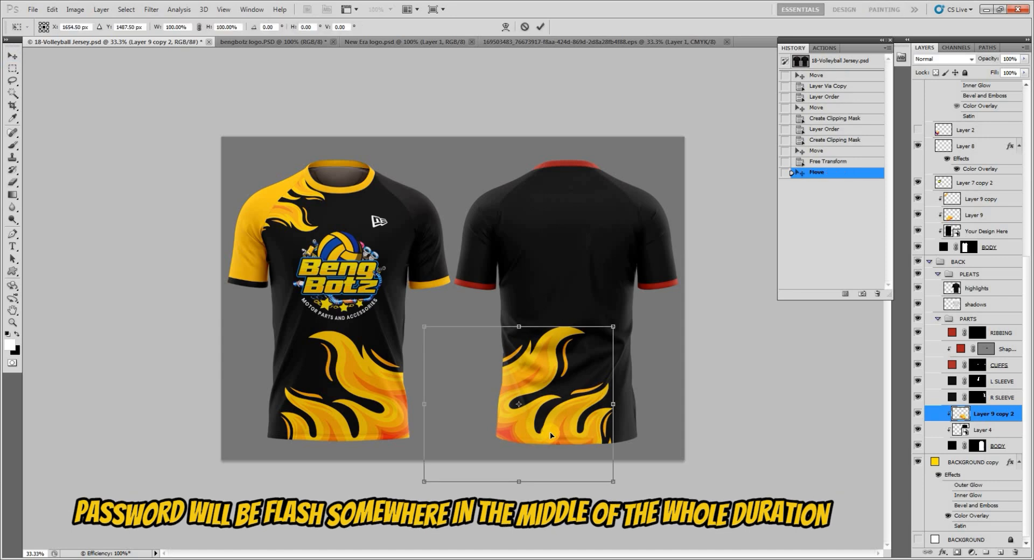
key("Escape")
key("ctrl+z")
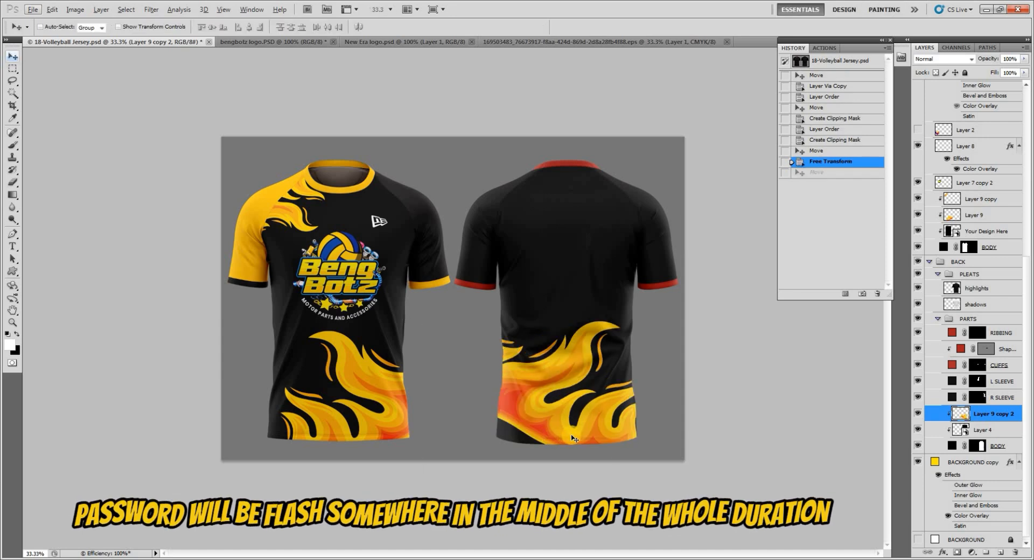
left_click_drag(598, 434, 563, 440)
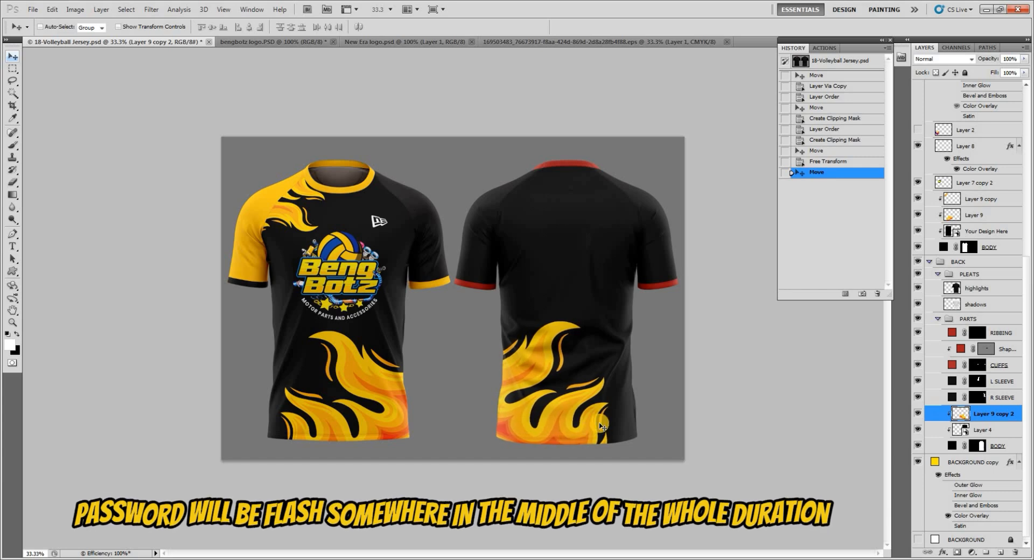
Recolour the back collar's RIBBING layer with the same copied yellow as the front collar.
double_click(953, 332)
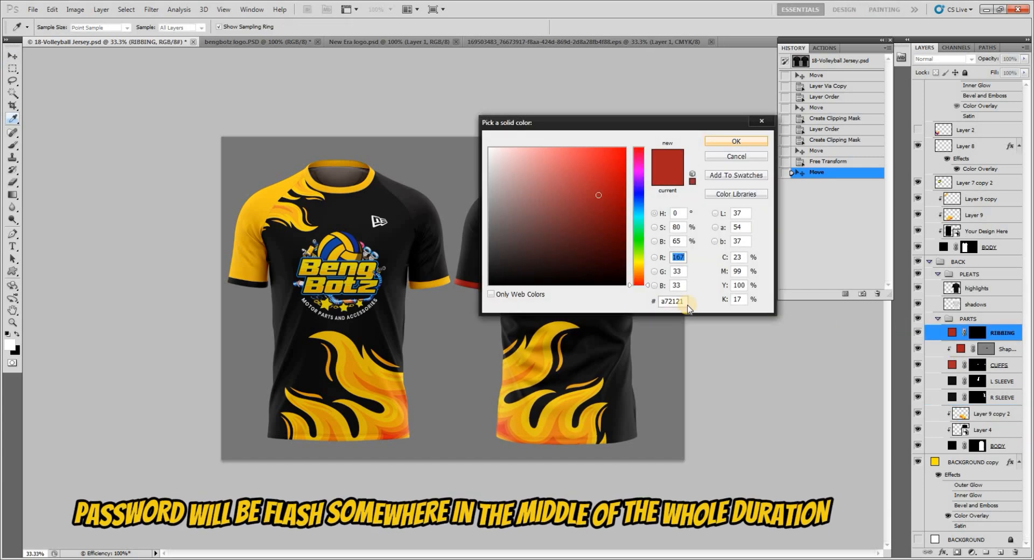
key("ctrl+v")
left_click(730, 143)
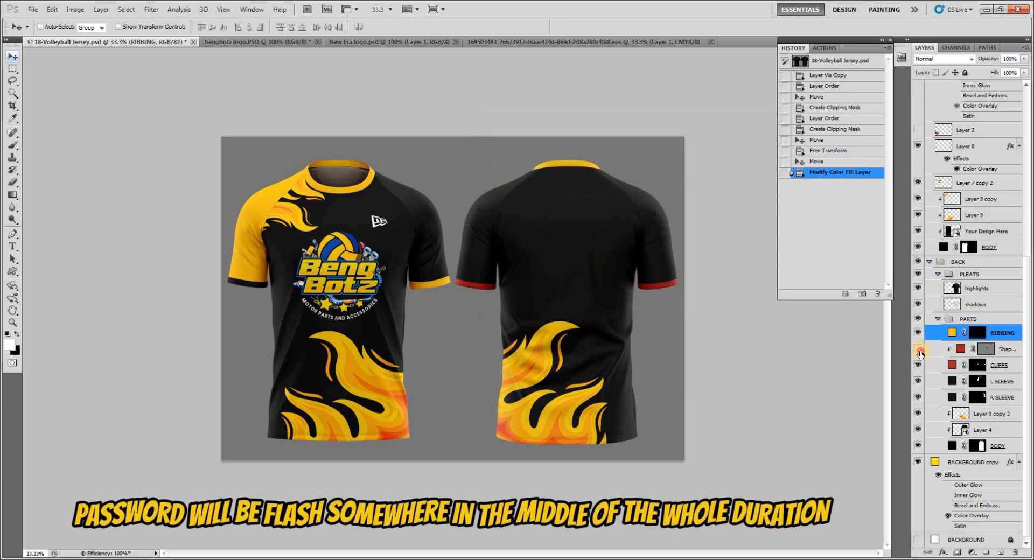
Recolour the back's Shape 1 copy cuff layer with the copied yellow.
double_click(961, 349)
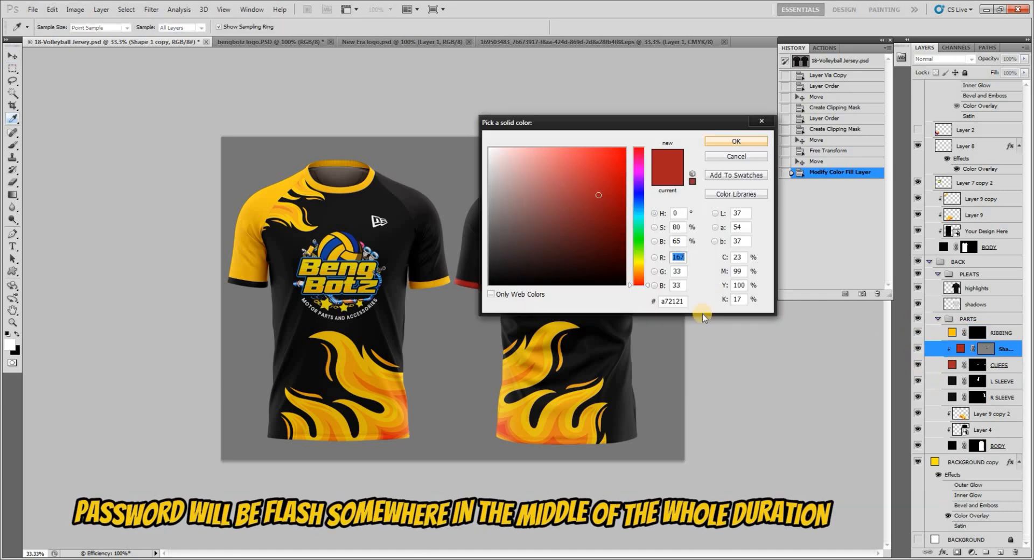
key("ctrl+v")
left_click(729, 142)
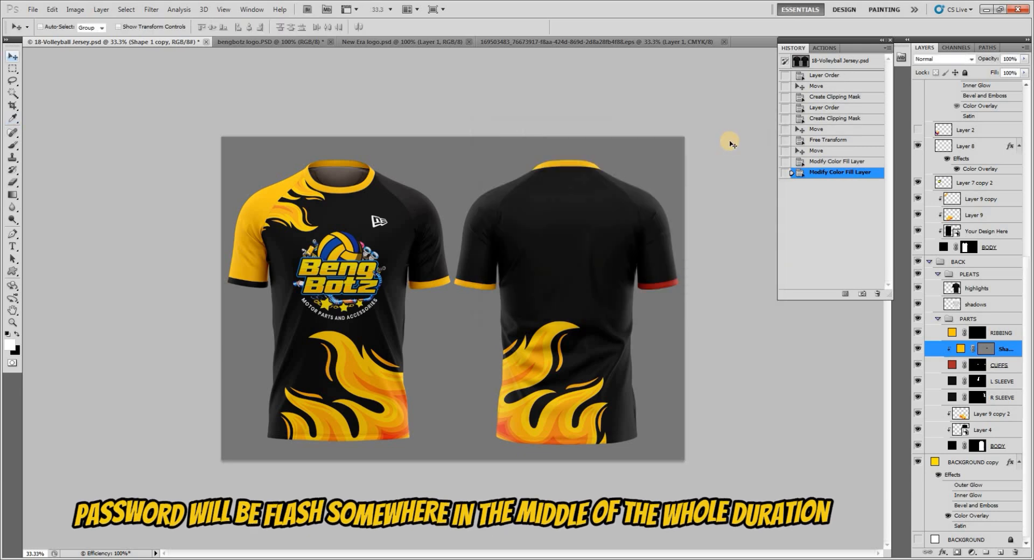
Change the back CUFFS layer's fill colour to black, 000000.
double_click(951, 367)
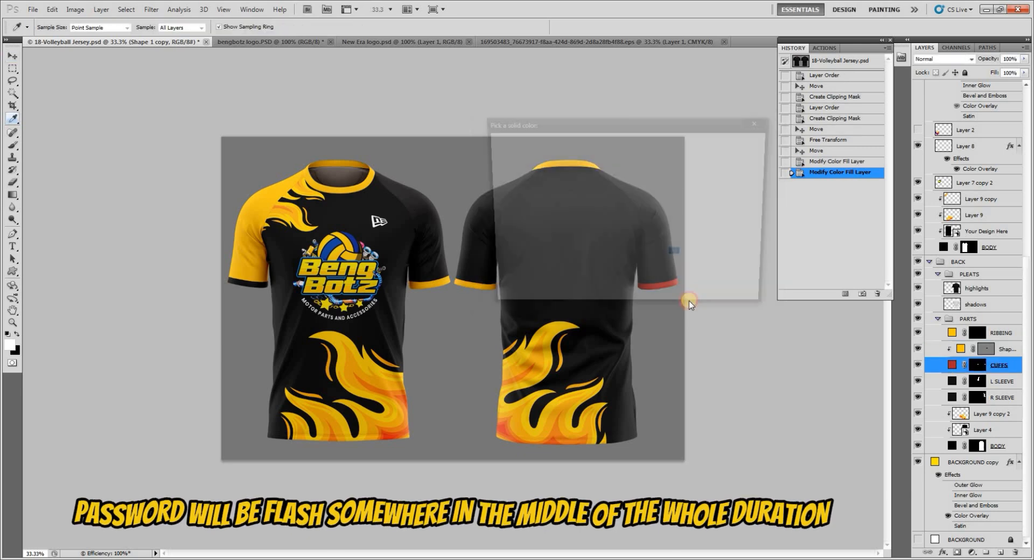
left_click_drag(589, 277, 626, 286)
left_click_drag(655, 121, 839, 253)
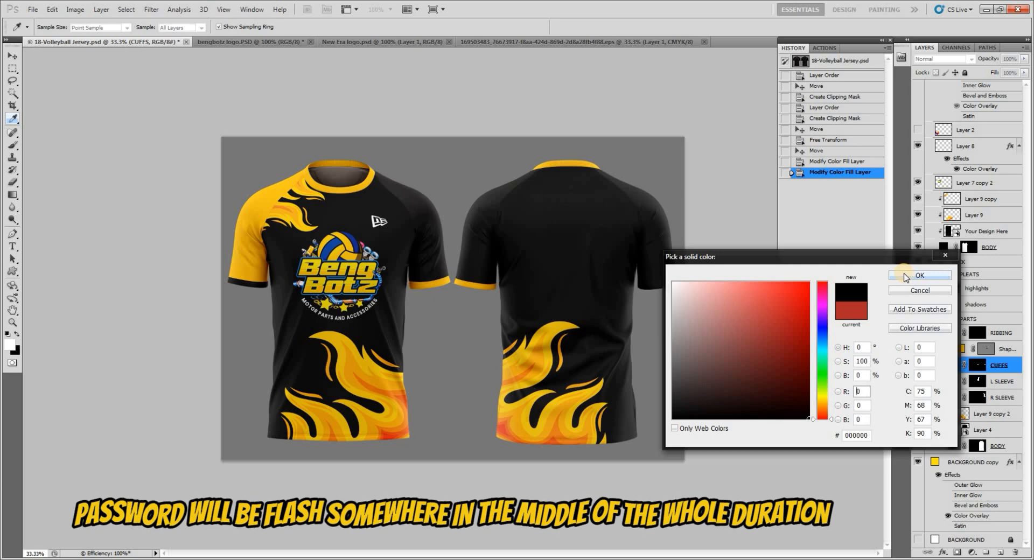
left_click(906, 277)
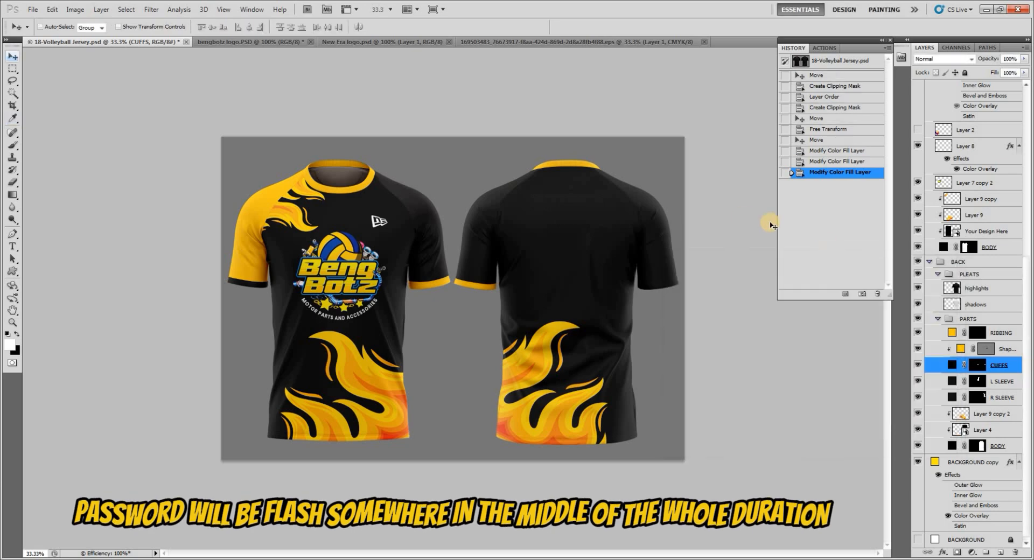
Recolour the back's R SLEEVE layer with the copied yellow.
double_click(952, 397)
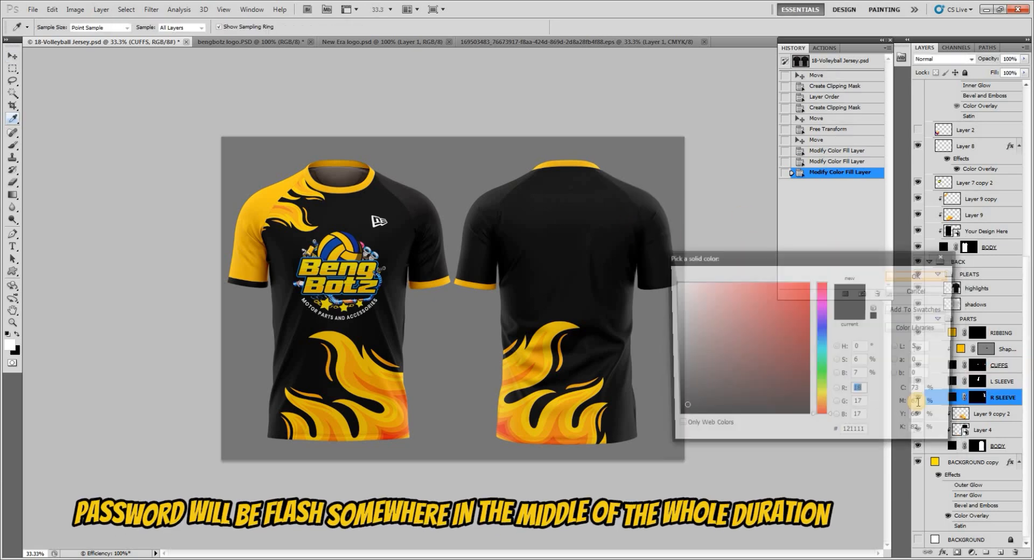
left_click_drag(817, 435, 868, 436)
key("ctrl+v")
left_click(921, 278)
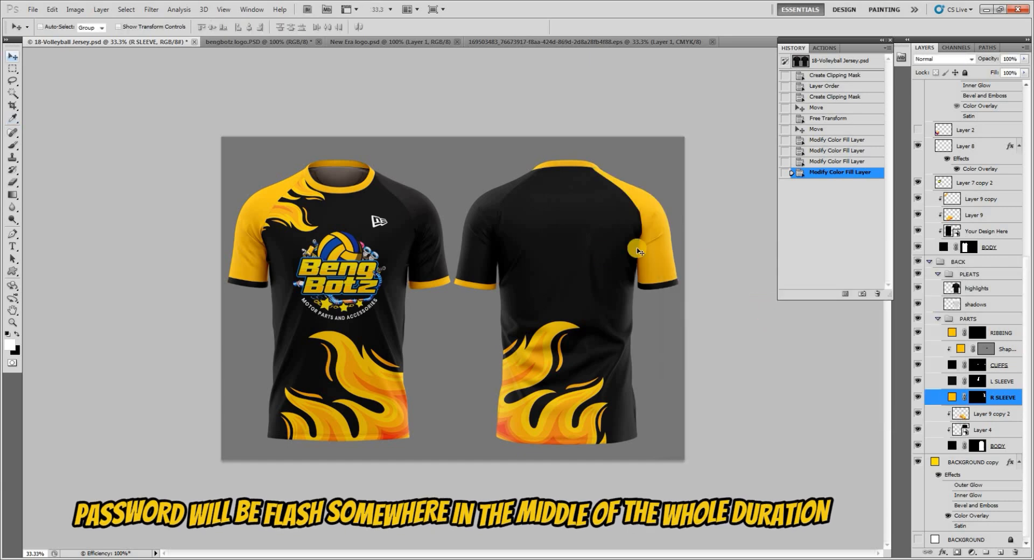
Duplicate Layer 9 copy into the back PARTS folder above Layer 9 copy 2, clipped to the body, and place it near the yellow sleeve's shoulder.
left_click(962, 414)
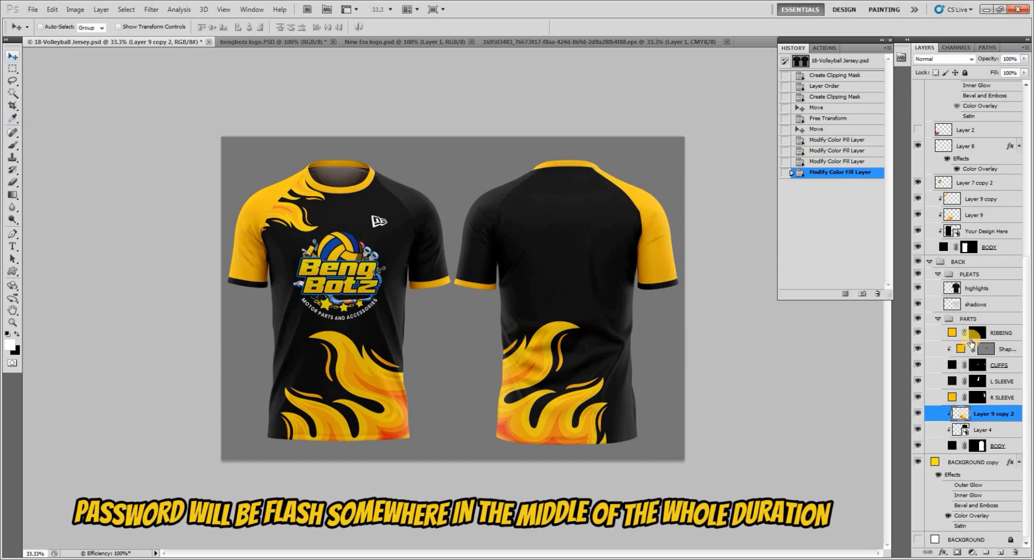
left_click(976, 202)
key("ctrl+j")
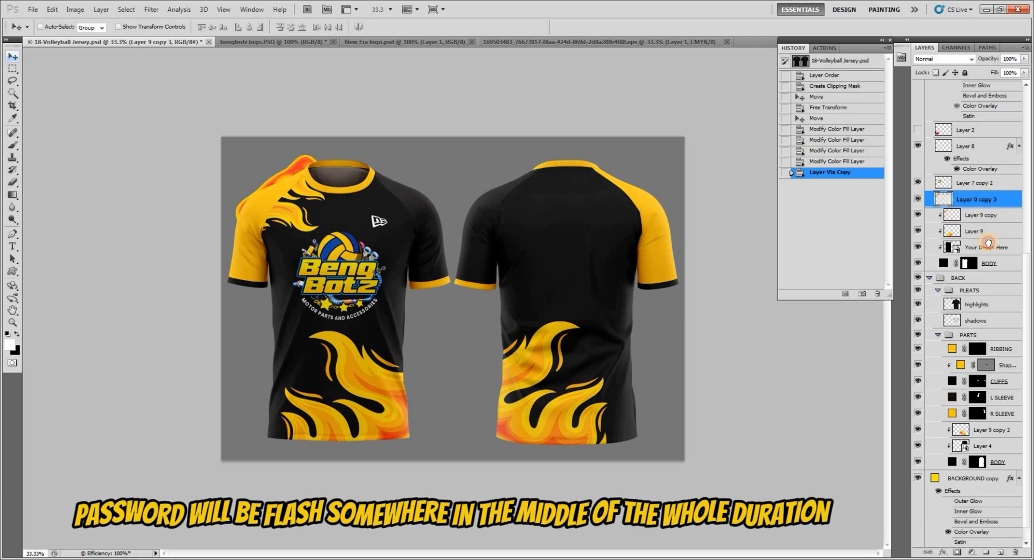
left_click_drag(976, 199, 978, 422)
left_click_drag(553, 209, 640, 201)
Flip the back shoulder flames horizontally, fit them against the yellow sleeve seam and rotate them about 7 degrees.
key("ctrl+t")
right_click(590, 223)
left_click(646, 373)
key("Return")
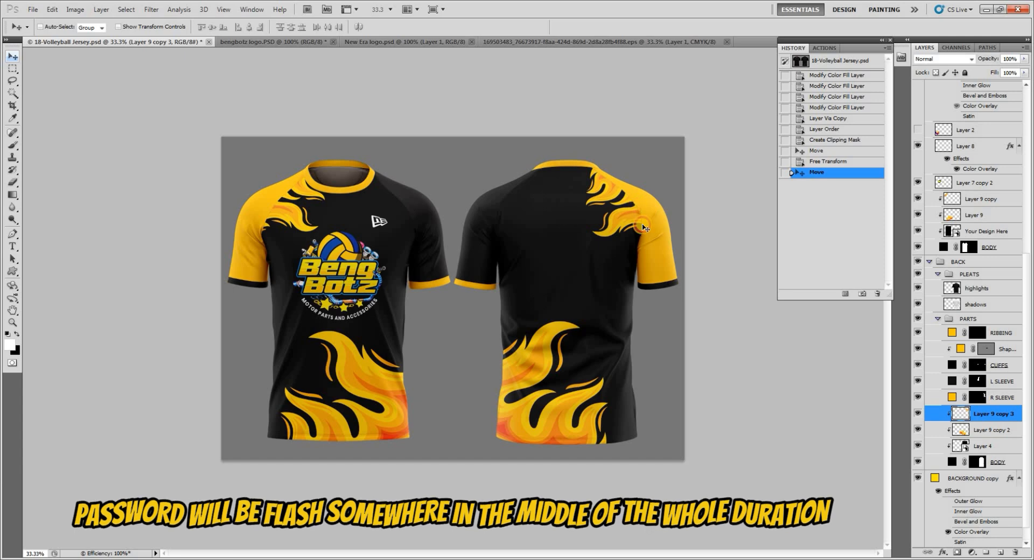
key("ctrl+t")
left_click_drag(694, 330, 692, 305)
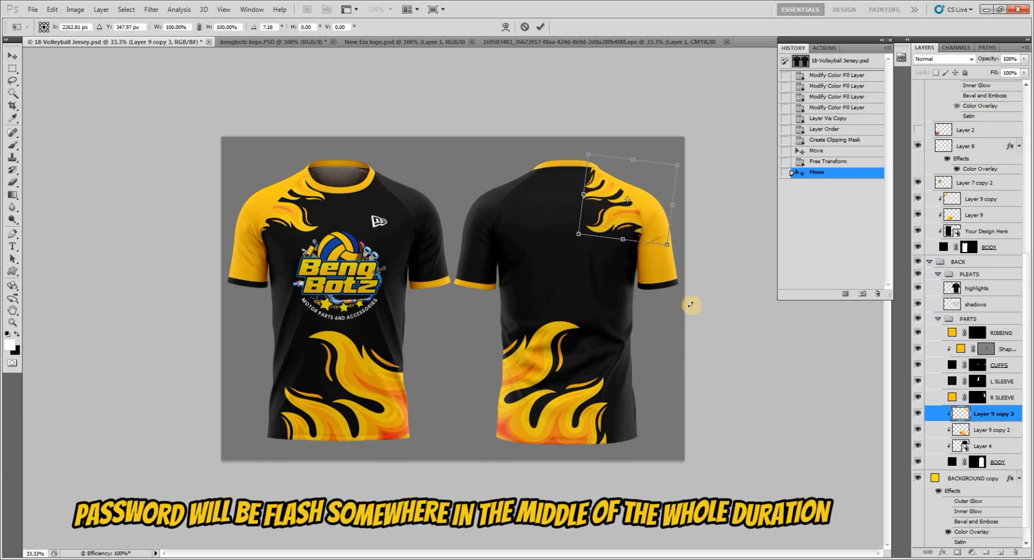
key("Return")
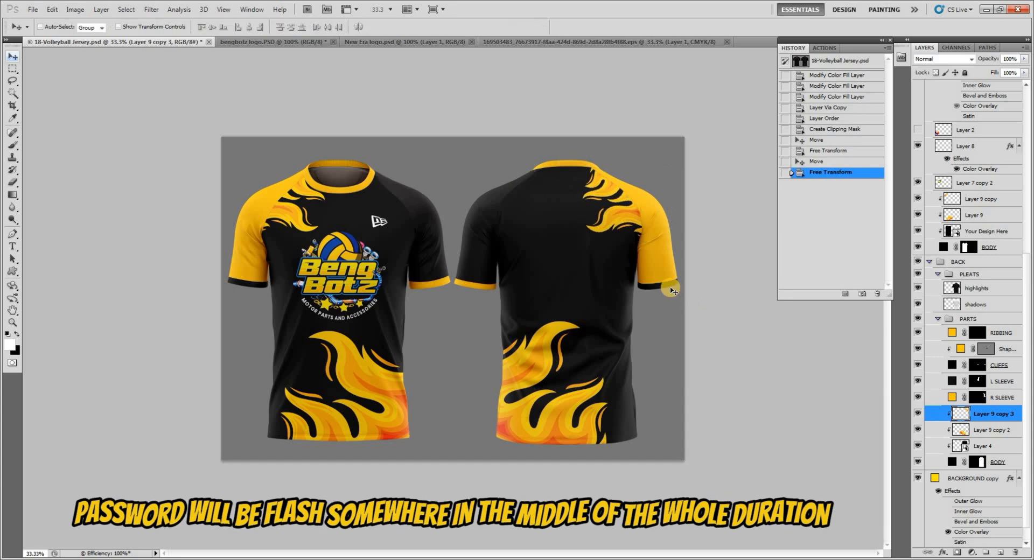
Copy the white New Era logo from the front chest to the centre of the upper back.
right_click(374, 222)
left_click(425, 267)
left_click_drag(380, 223, 553, 235)
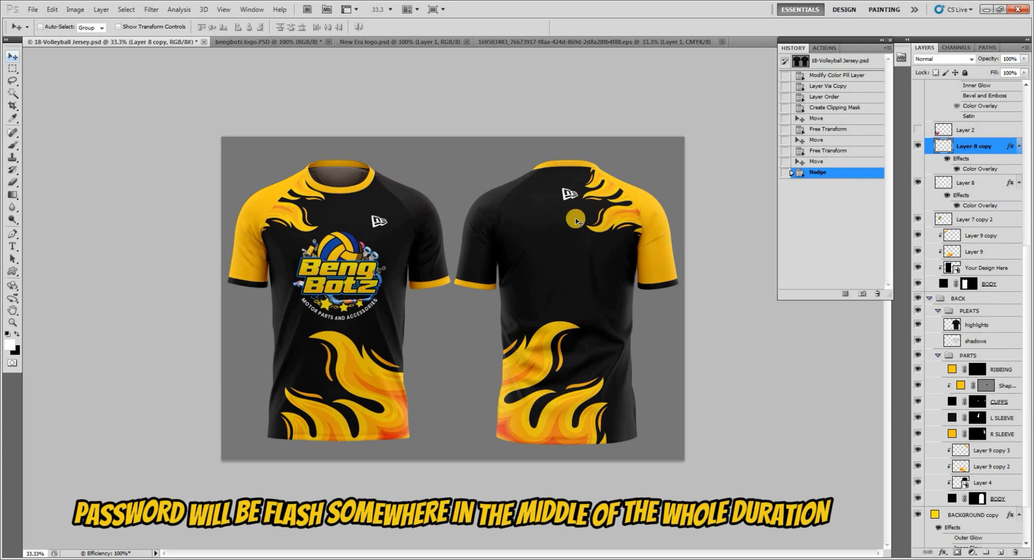
Add the white text SURNAME on the upper back below the New Era logo.
key("t")
left_click(561, 247)
type("SJD")
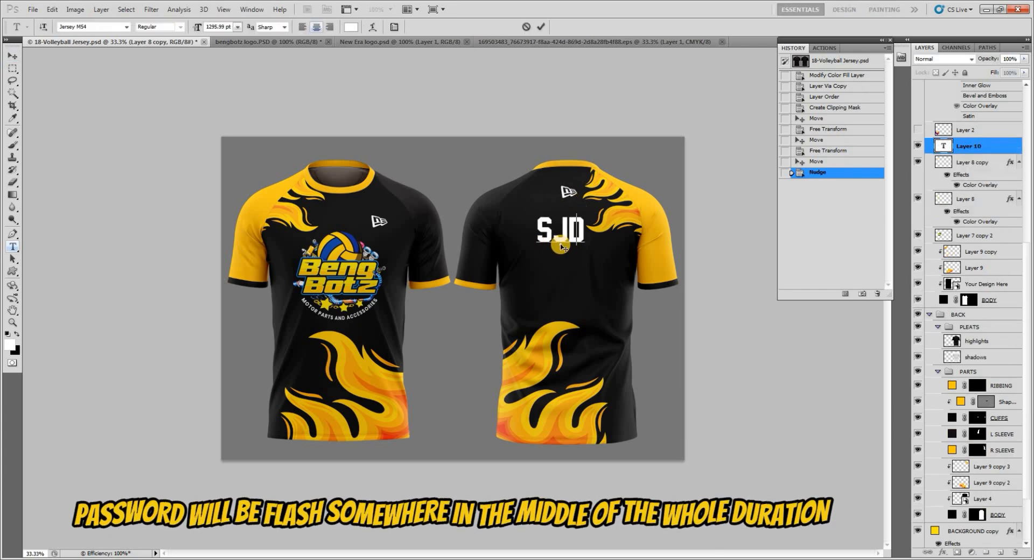
key("BackSpace")
key("BackSpace")
key("BackSpace")
type("SURNAME")
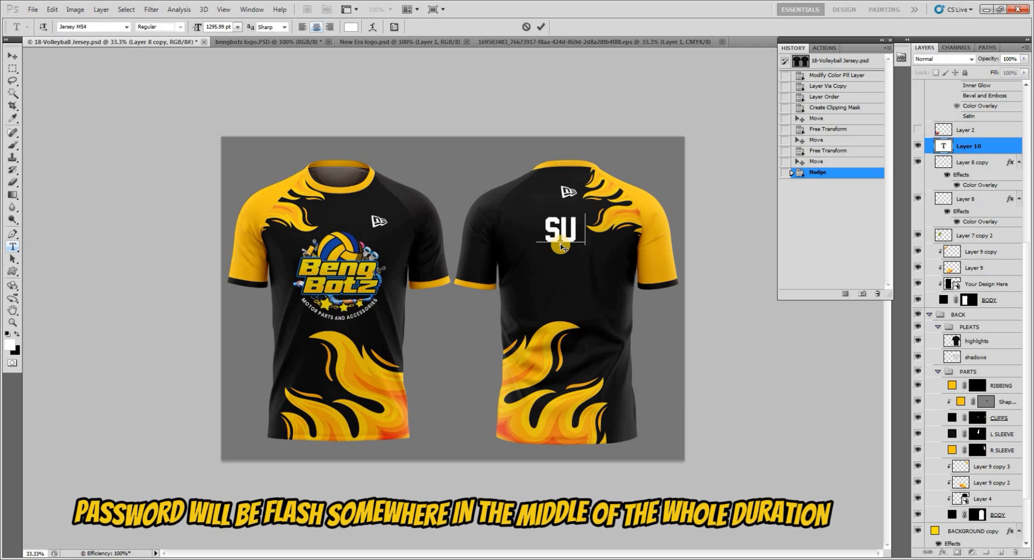
Scale down the SURNAME text and centre it just below the back New Era logo.
key("ctrl+t")
left_click_drag(624, 243, 587, 212)
key("Return")
key("v")
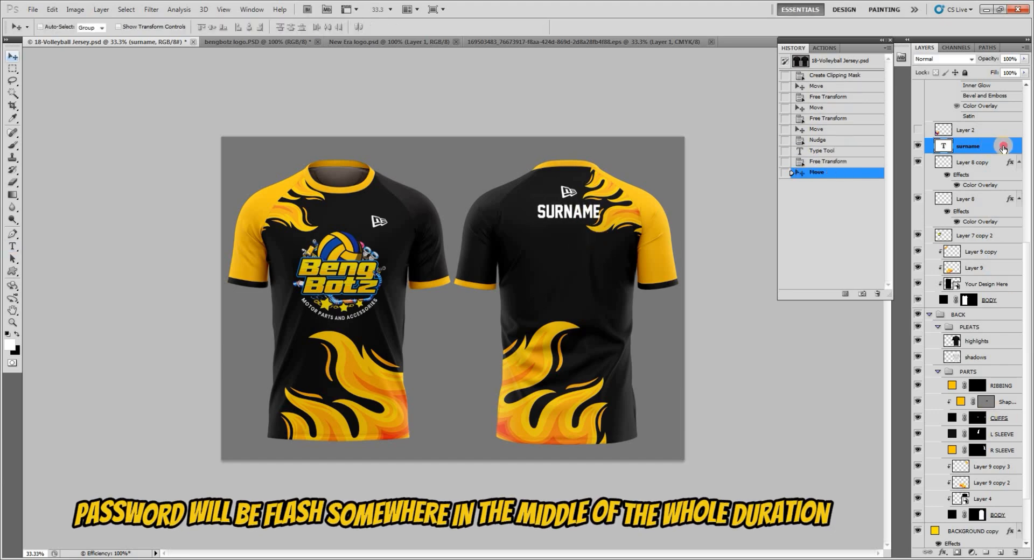
Move the surname text layer into the BACK group above the PLEATS folder.
double_click(989, 151)
key("Escape")
left_click_drag(990, 151, 997, 318)
Add a black outside stroke to the surname text and nudge it up slightly.
double_click(1010, 313)
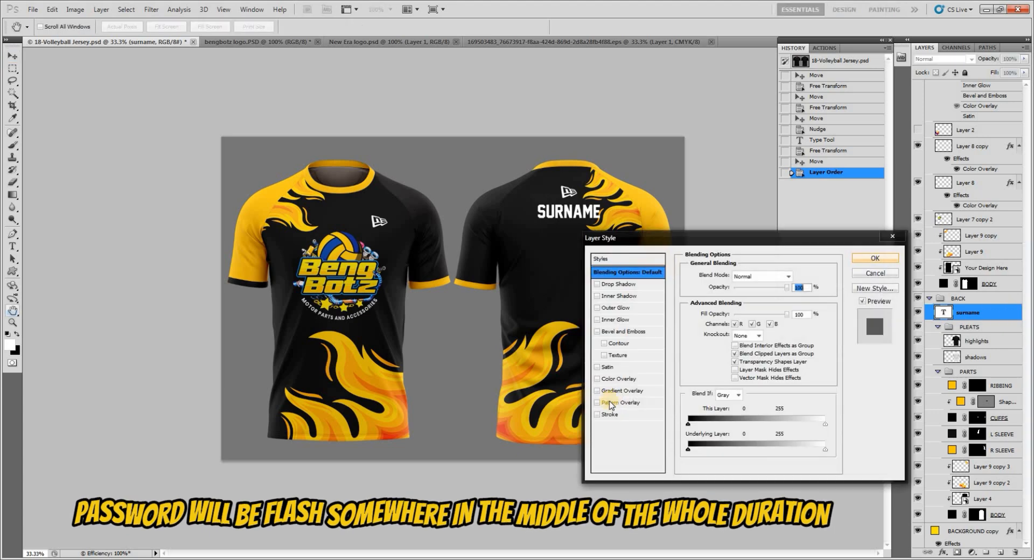
left_click(610, 415)
left_click(787, 274)
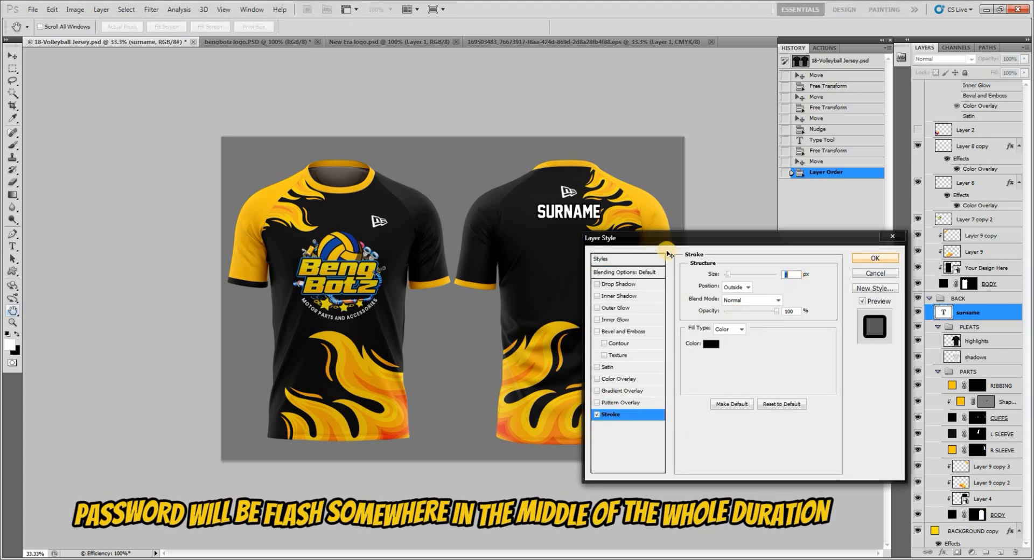
key("Return")
key("Up")
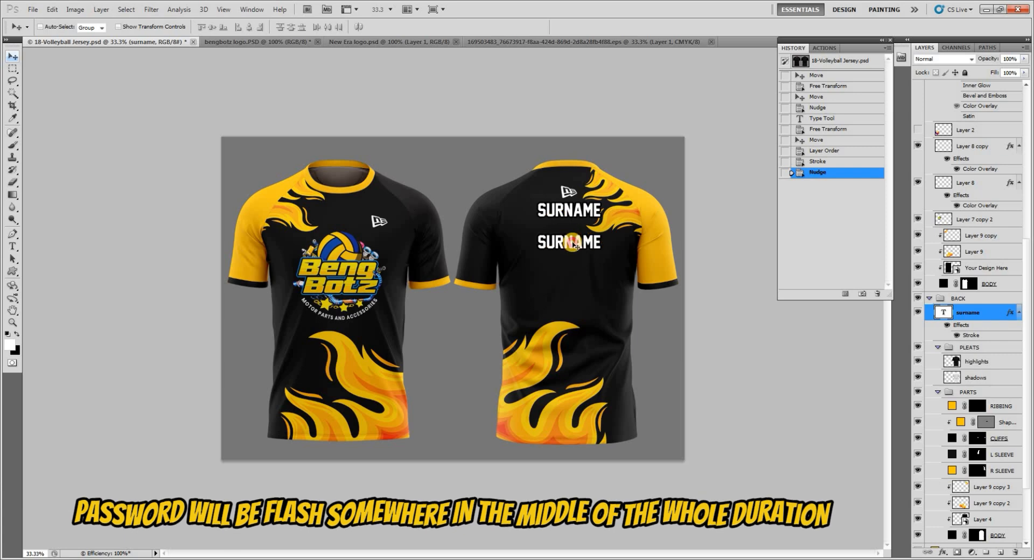
Duplicate the SURNAME text below itself, change the copy to 03 and enlarge it to about 424%.
key("t")
left_click(573, 242)
type("03")
key("ctrl+Return")
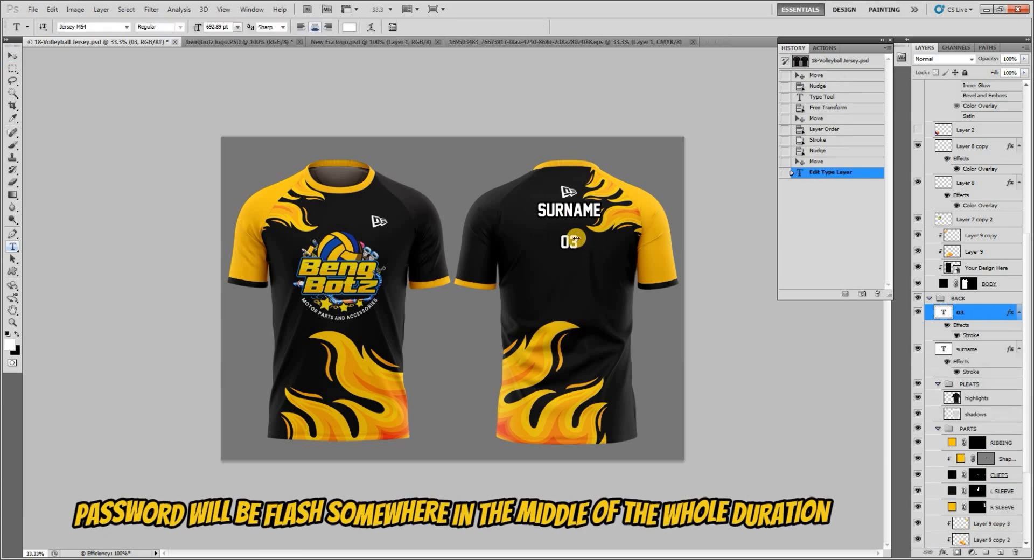
key("ctrl+t")
left_click_drag(577, 250, 628, 309)
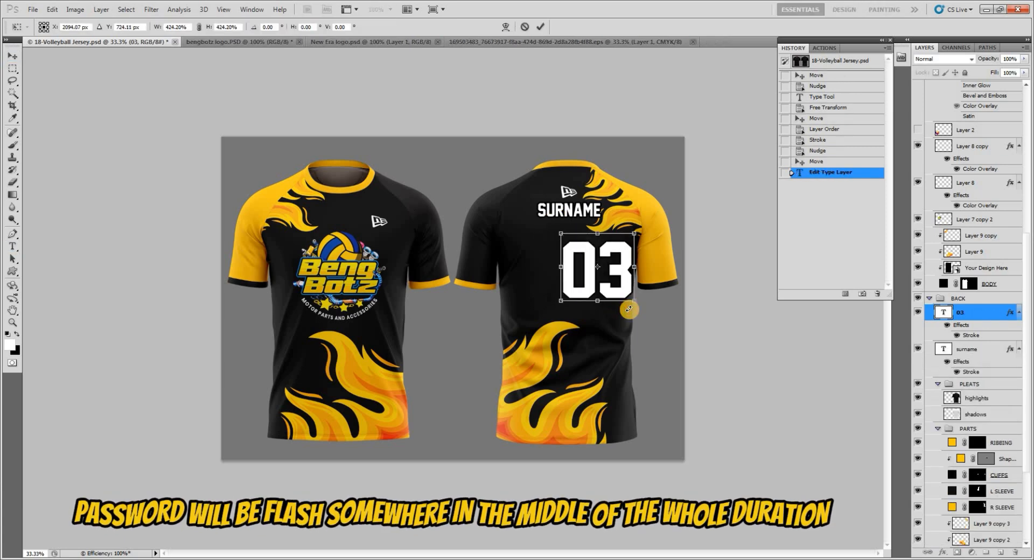
key("Return")
Change the back number to 13, then enlarge it to about 140% and centre it below SURNAME.
left_click_drag(572, 266, 549, 263)
type("1")
key("ctrl+Return")
key("v")
key("ctrl+t")
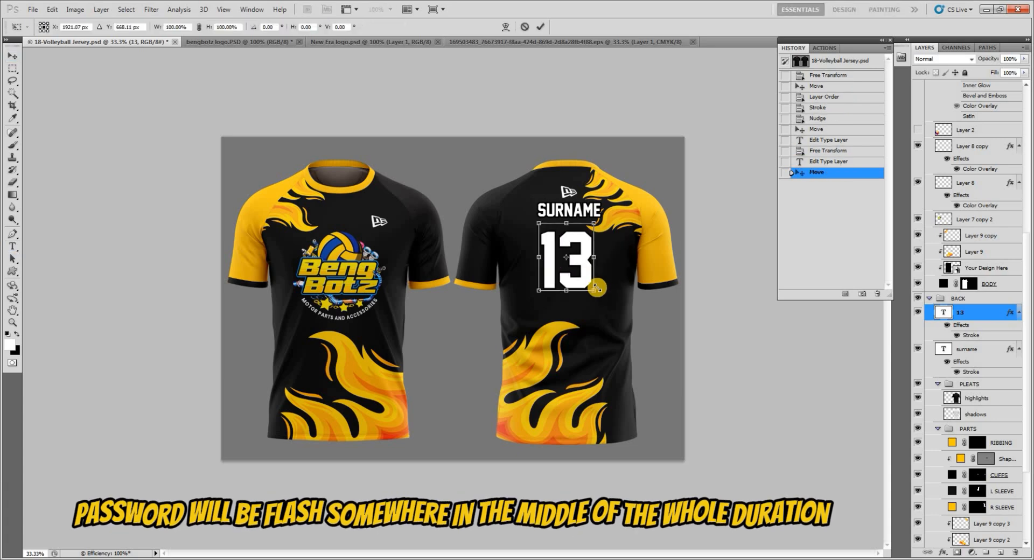
mouse_move(595, 289)
left_mouse_down()
mouse_move(616, 313)
mouse_move(597, 284)
left_mouse_up()
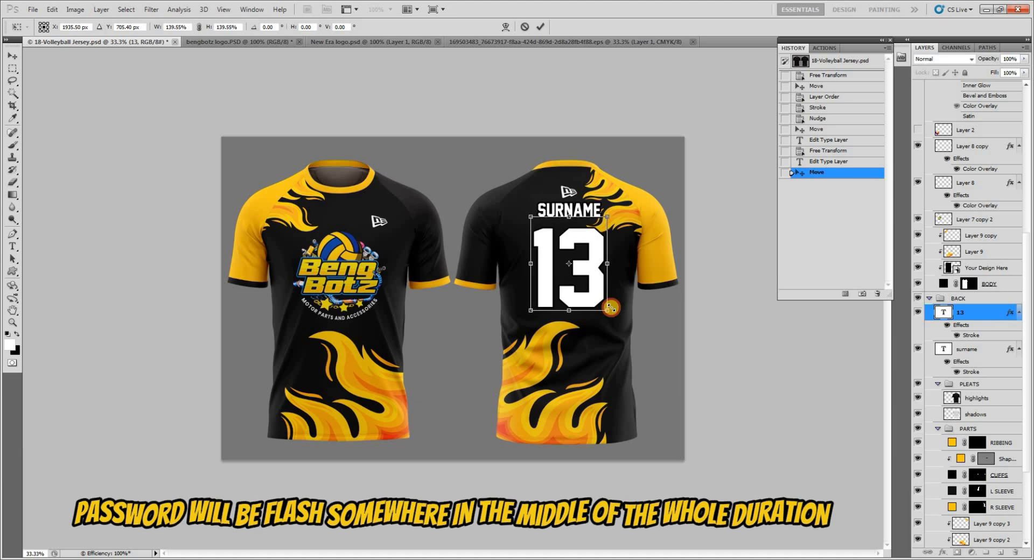
key("Return")
key("Left")
Nudge SURNAME down towards the number and align the two text layers by their horizontal centers.
right_click(585, 214)
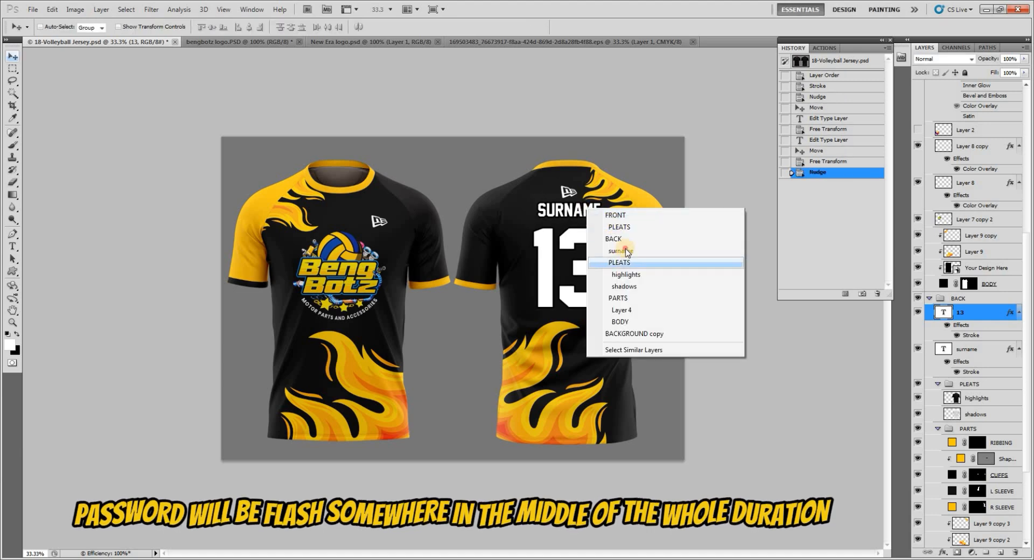
left_click(622, 245)
key("shift+Down")
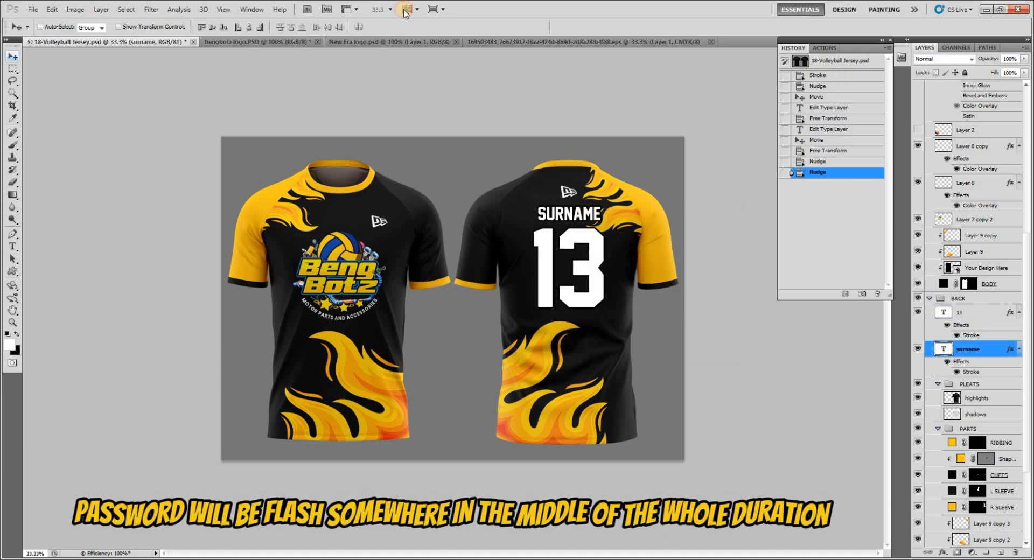
left_click(249, 27)
left_click(249, 26)
left_click(249, 27)
left_click(249, 27)
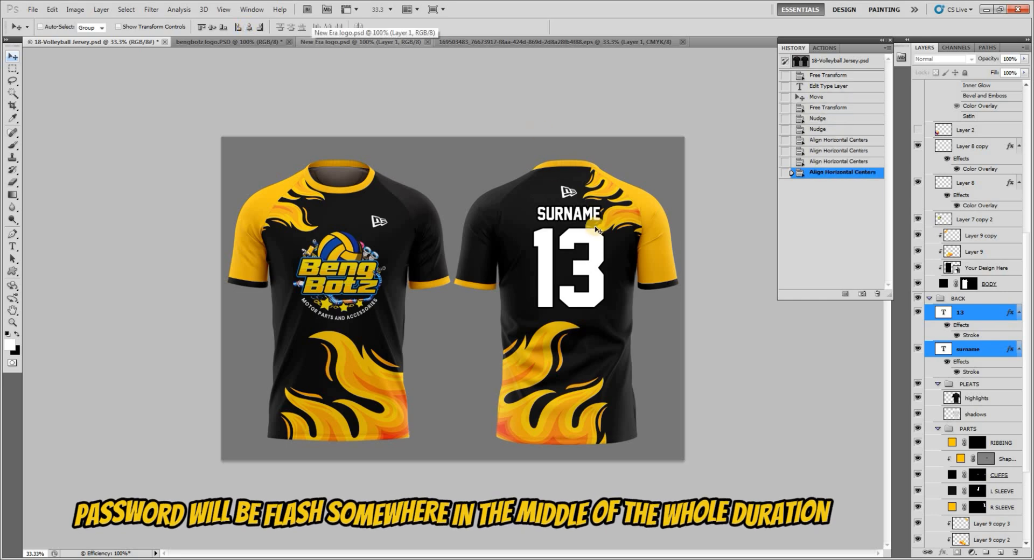
Nudge the SURNAME text and the New Era logo above it slightly down on the back jersey.
left_click(992, 317)
left_click(984, 349)
key("shift+Down")
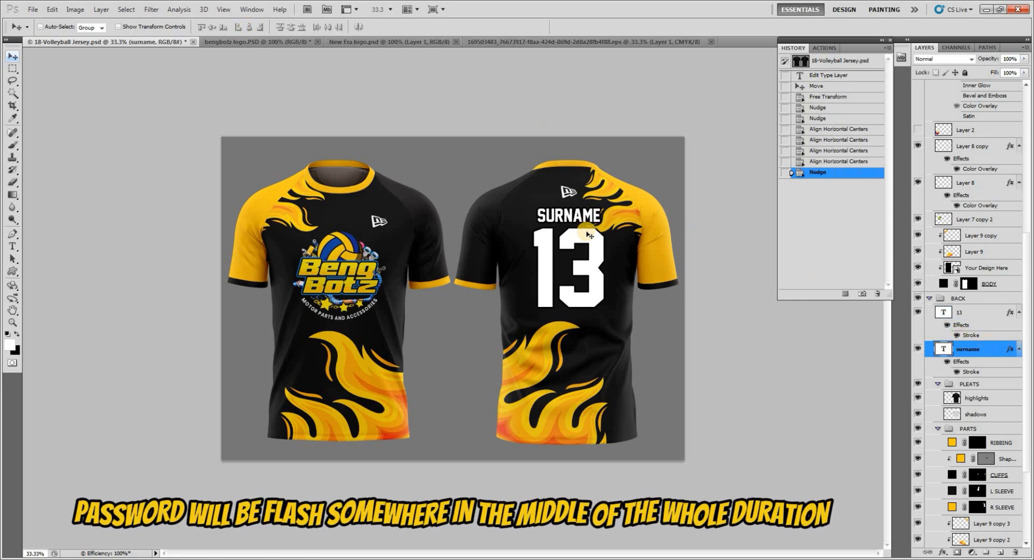
right_click(580, 195)
left_click(965, 315)
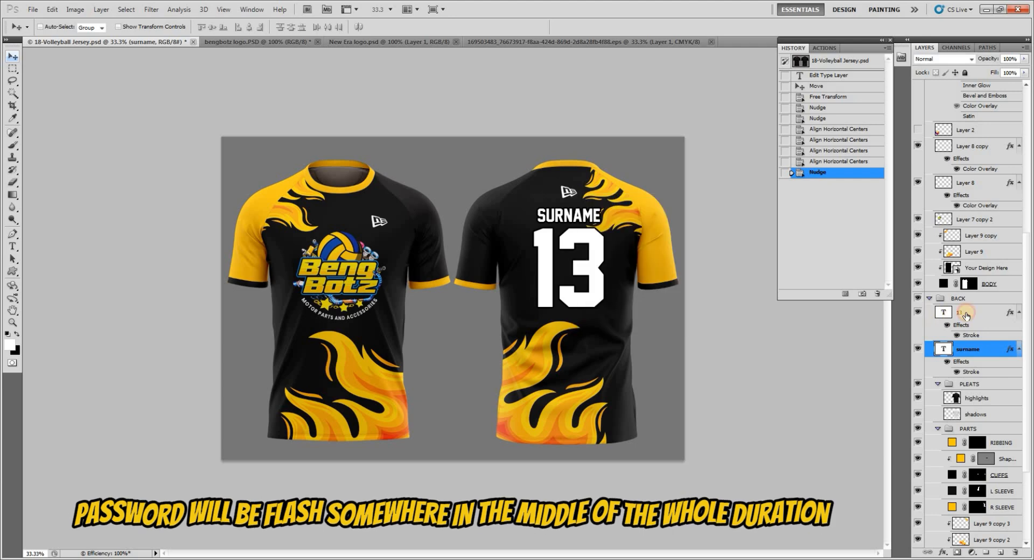
right_click(564, 192)
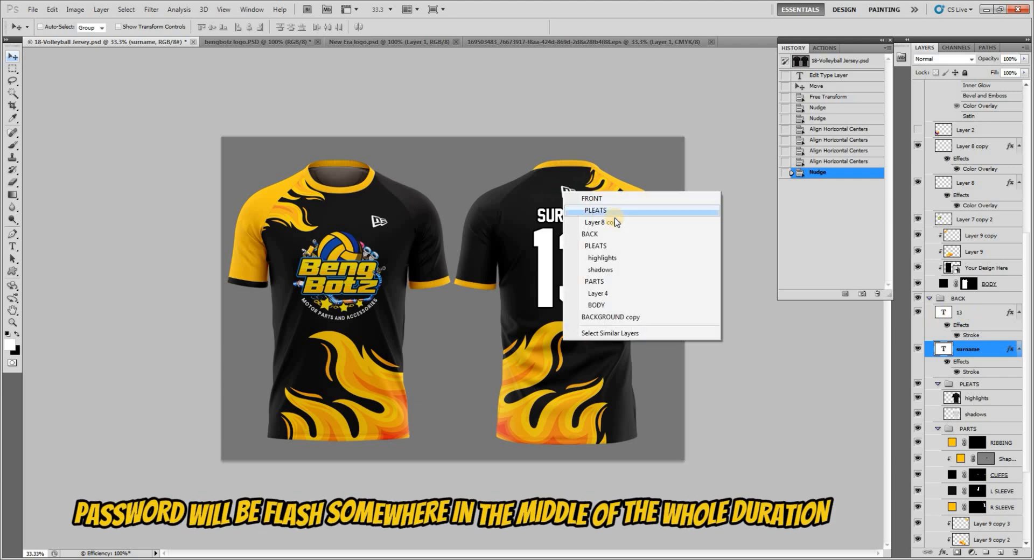
left_click(628, 214)
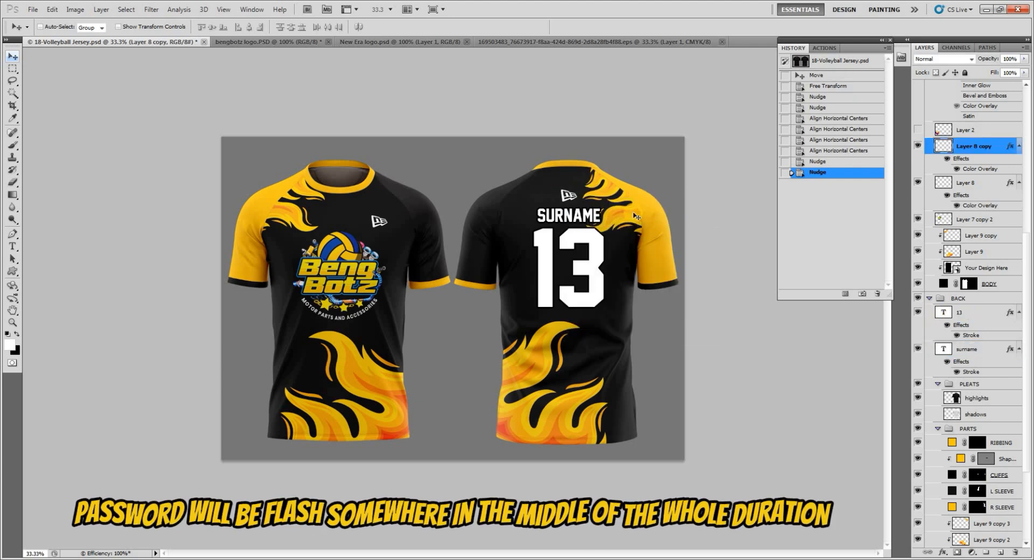
Open goraphics.PNG and bring its logo into the jersey mockup above the front's Your Design Here layer.
left_click(932, 299)
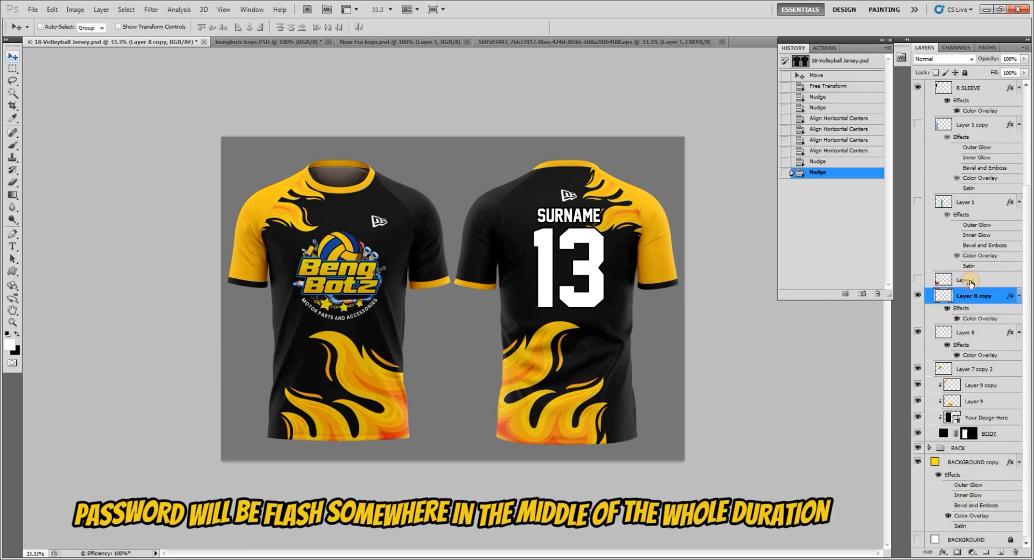
left_click(993, 419)
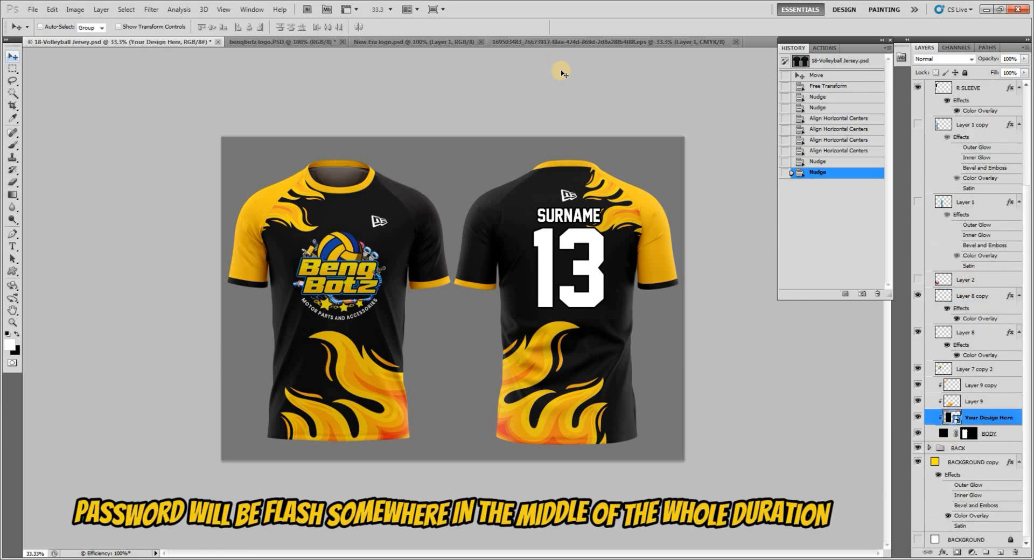
key("ctrl+o")
double_click(566, 153)
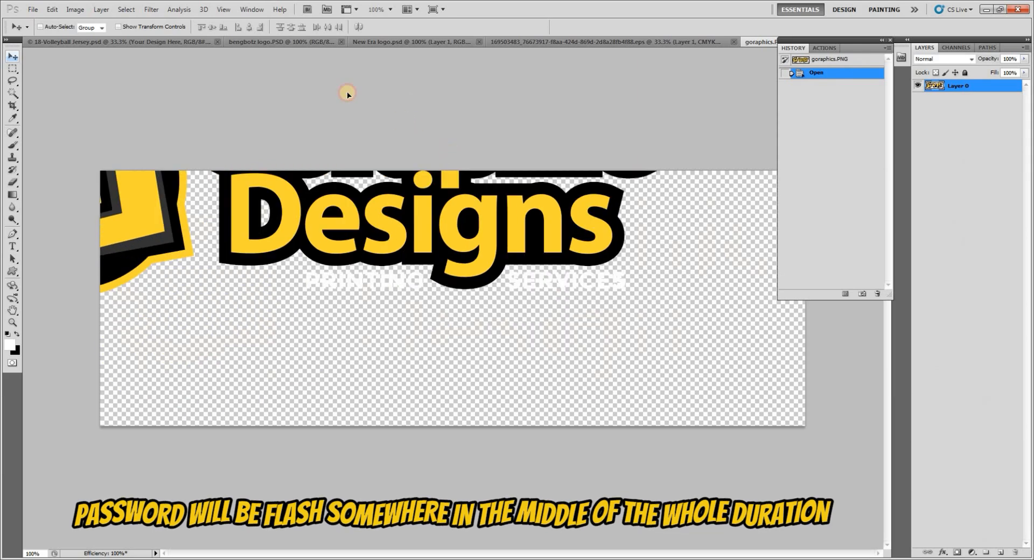
left_click_drag(326, 42, 391, 409)
Shrink the Goraphic Designs logo, bring its layer forward above Layer 9 copy and place it near the front jersey's lower hem.
key("ctrl+t")
key("Return")
key("ctrl+bracketright")
key("ctrl+bracketright")
key("ctrl+t")
key("Return")
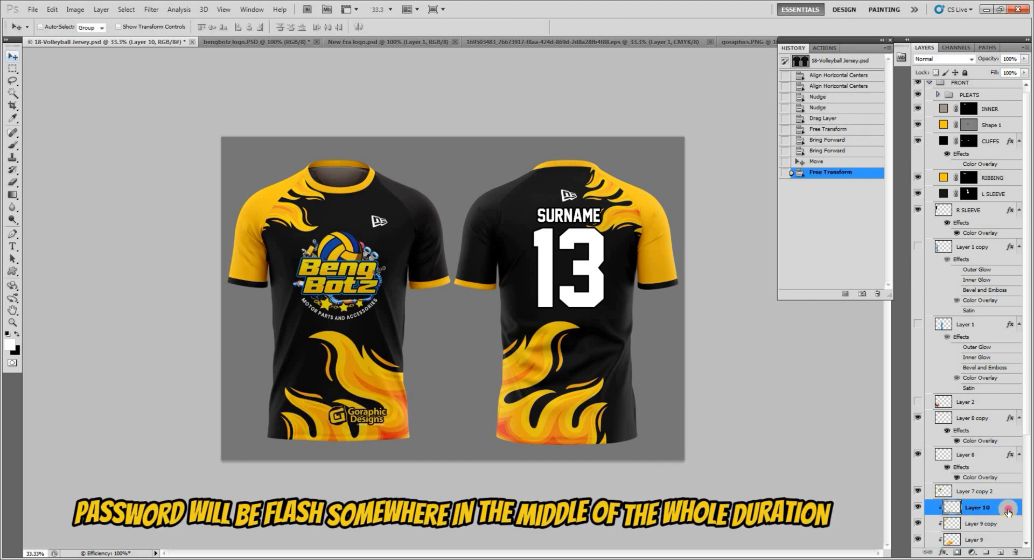
Add a 3 px black outside stroke to the Goraphic Designs logo on Layer 10.
double_click(1007, 508)
left_click(624, 415)
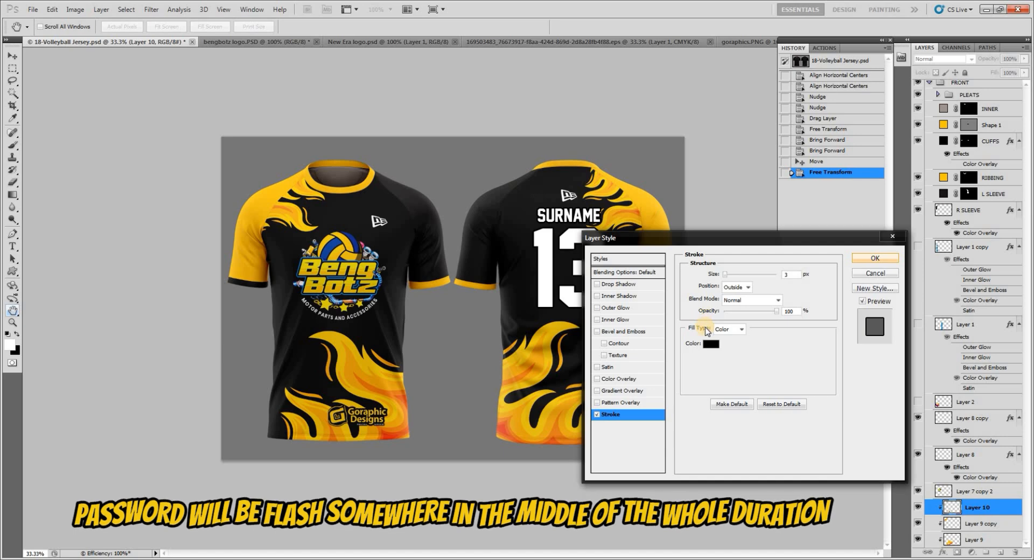
key("Return")
Shrink the Goraphic Designs logo further and place it in the front jersey's lower-right corner, just above the hem.
key("ctrl+t")
mouse_move(328, 405)
left_mouse_down()
mouse_move(399, 432)
mouse_move(416, 461)
left_mouse_up()
key("Return")
key("ctrl+t")
key("Return")
key("ctrl+t")
key("Return")
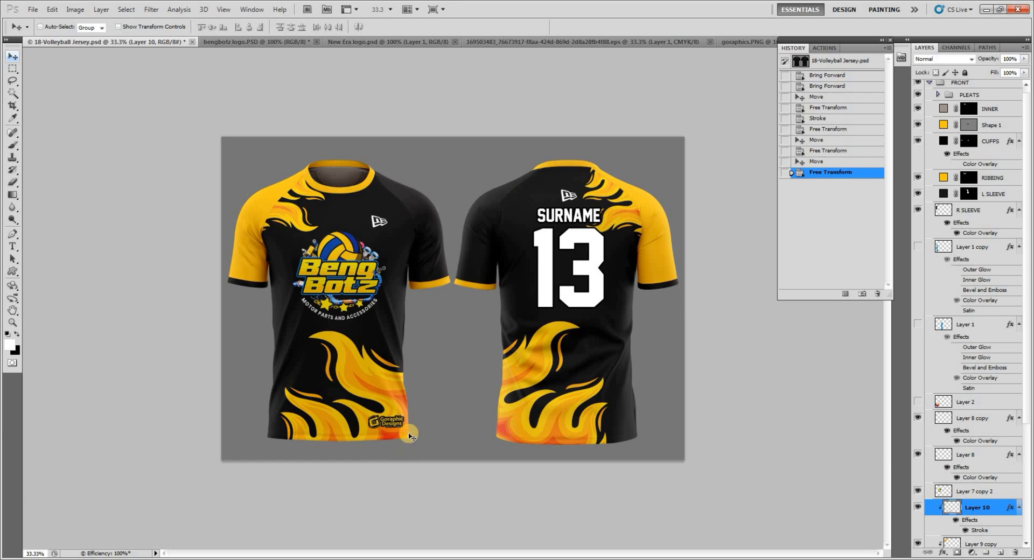
key("ctrl+plus")
key("ctrl+plus")
left_click_drag(343, 458, 376, 382)
key("ctrl+plus")
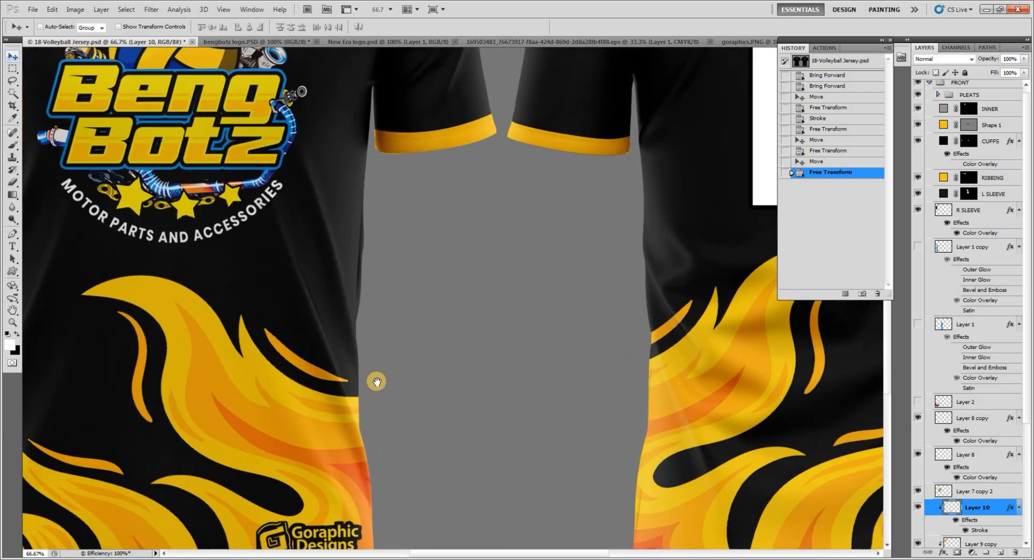
scroll(324, 388, "down", 3)
left_click(751, 42)
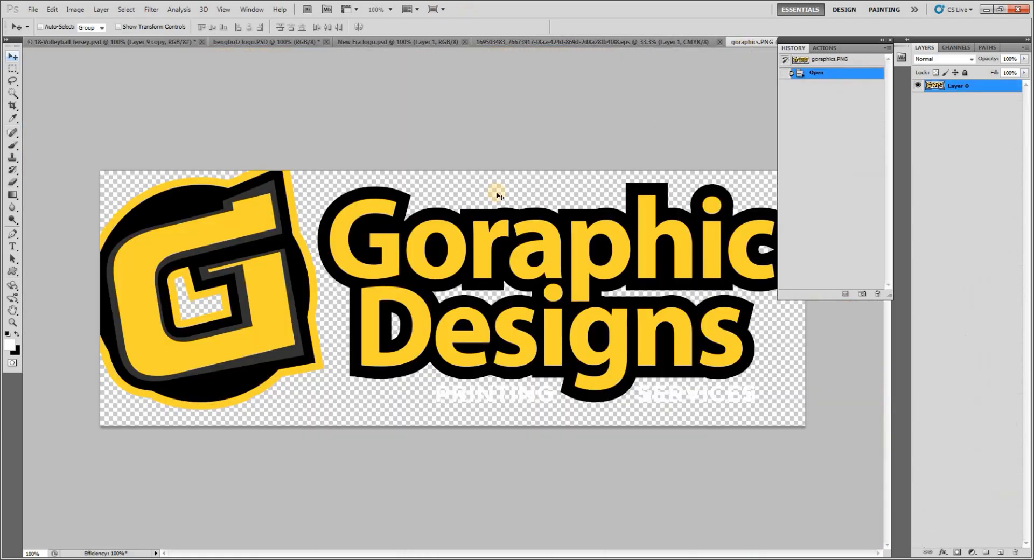
left_click_drag(252, 279, 299, 285)
key("ctrl+z")
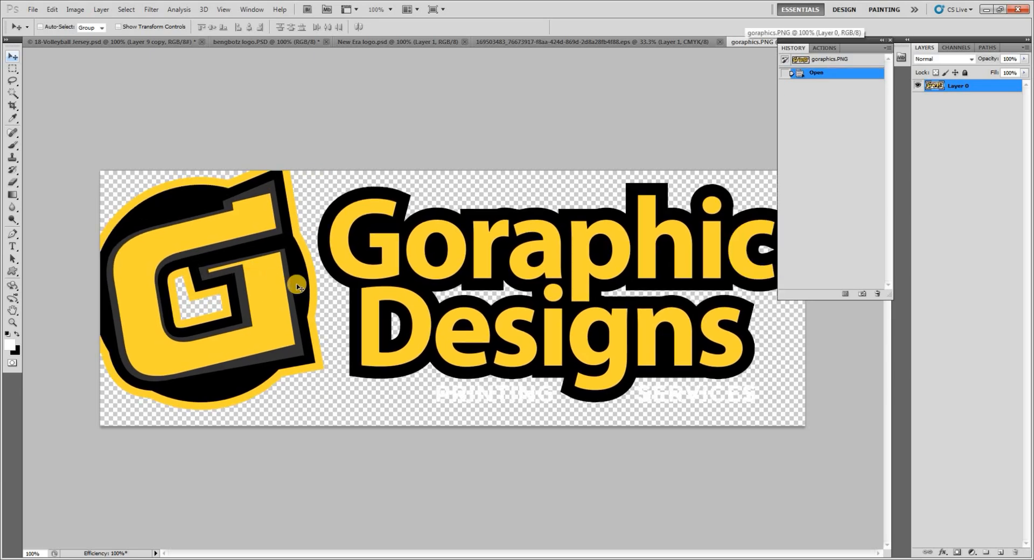
left_click(58, 41)
key("ctrl+z")
key("z")
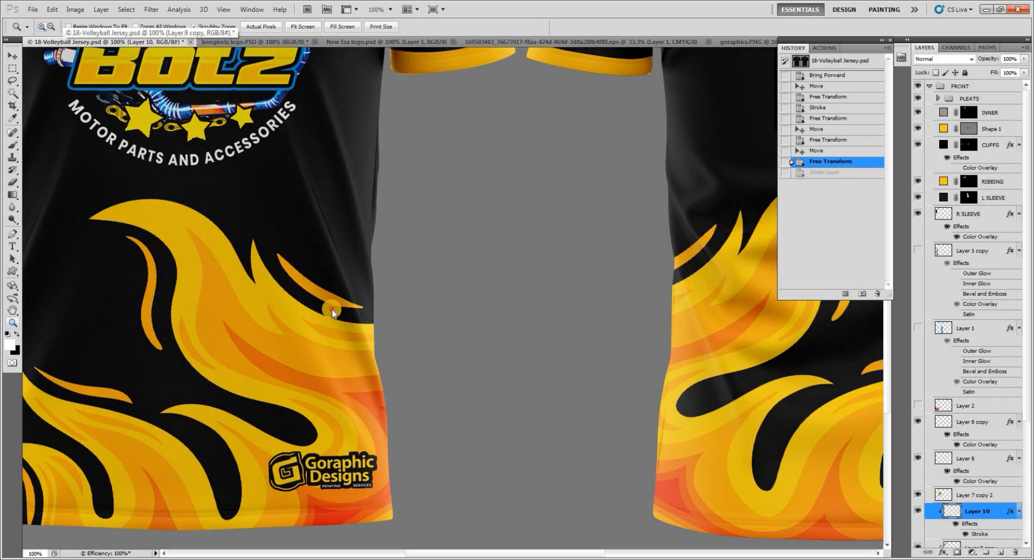
key("ctrl+0")
key("ctrl+minus")
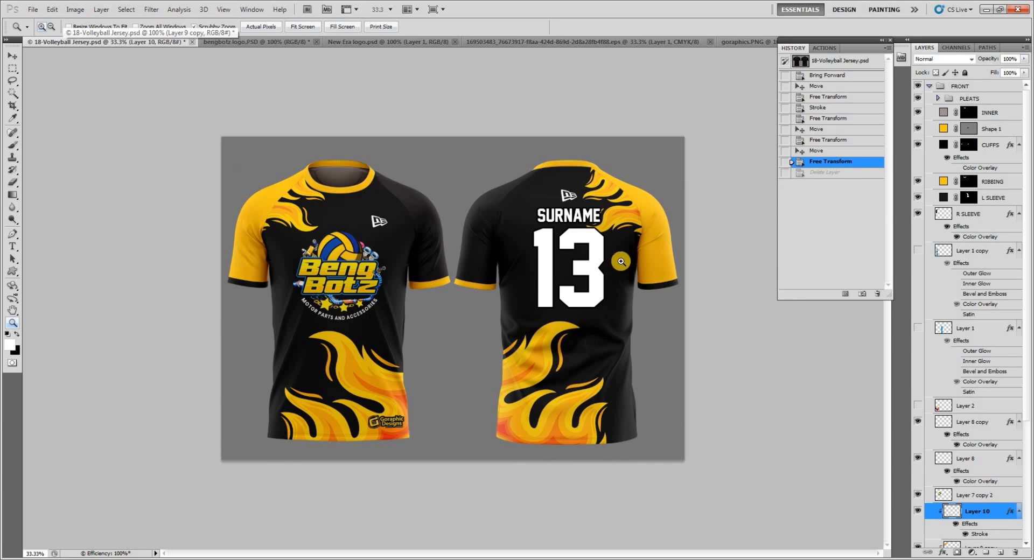